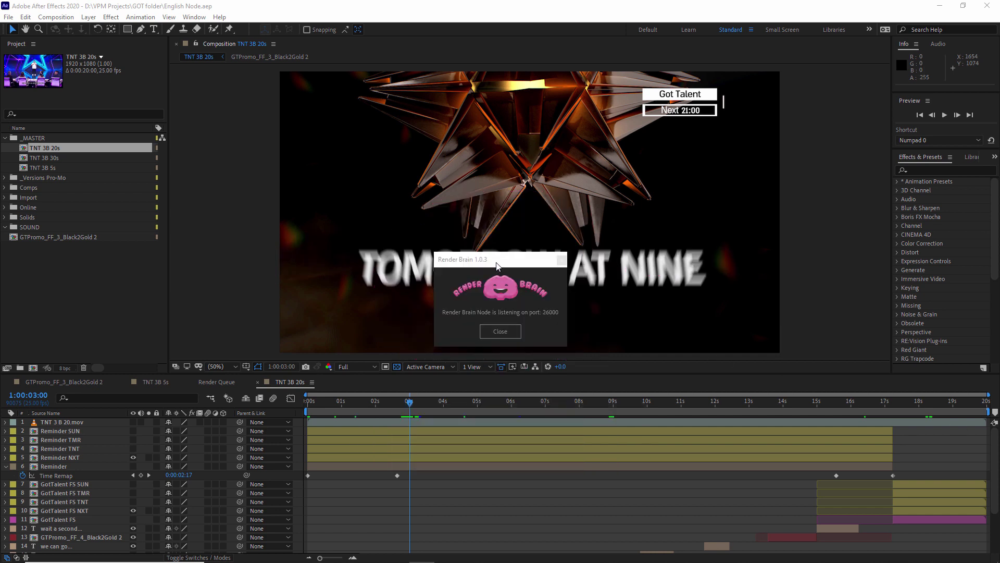
# - Close the Render Brain node window, open the Render Brain extension panel and dock it below Effects & Presets
pyautogui.moveTo(494, 261); pyautogui.dragTo(517, 268)
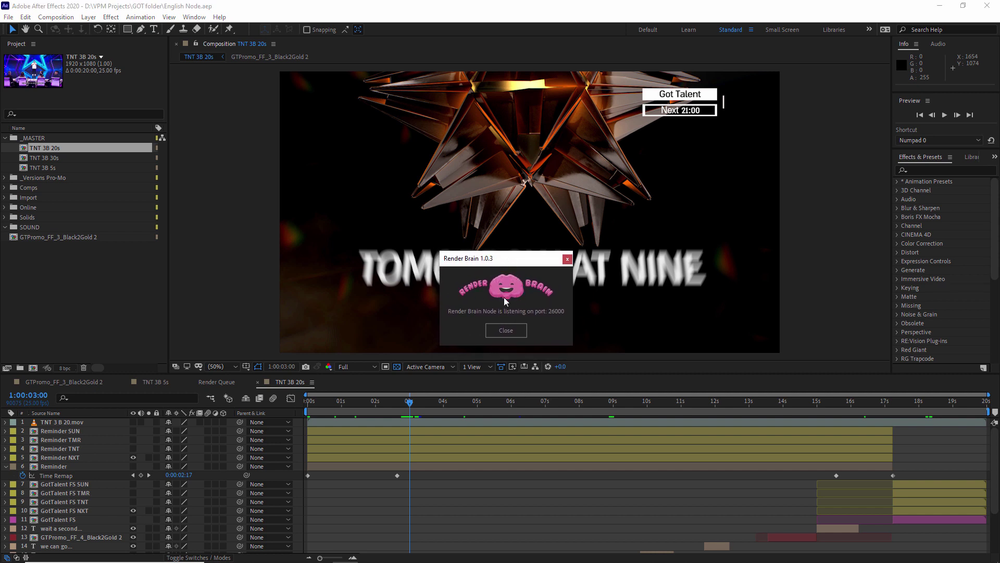
pyautogui.click(505, 330)
pyautogui.click(194, 16)
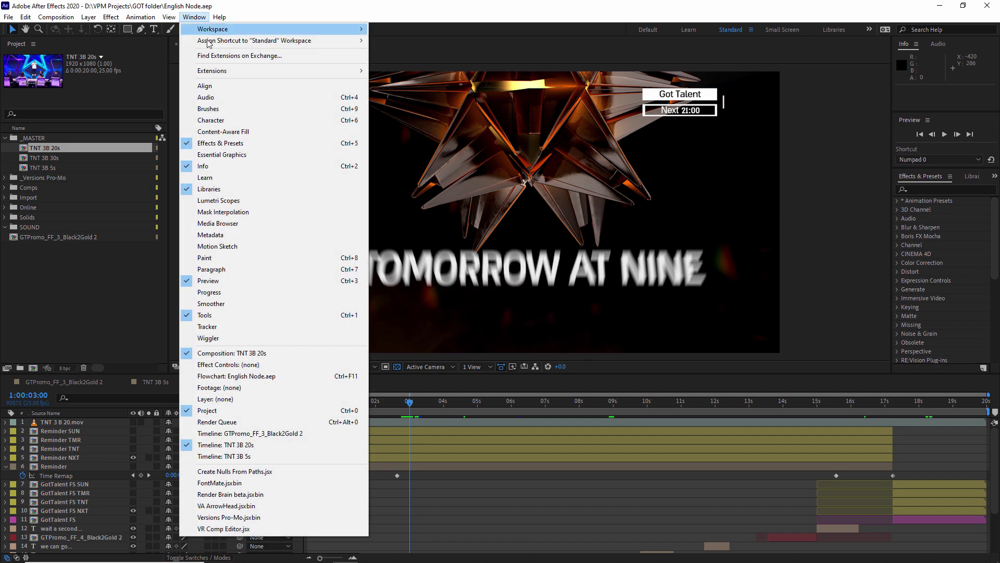
pyautogui.moveTo(217, 71)
pyautogui.click(450, 98)
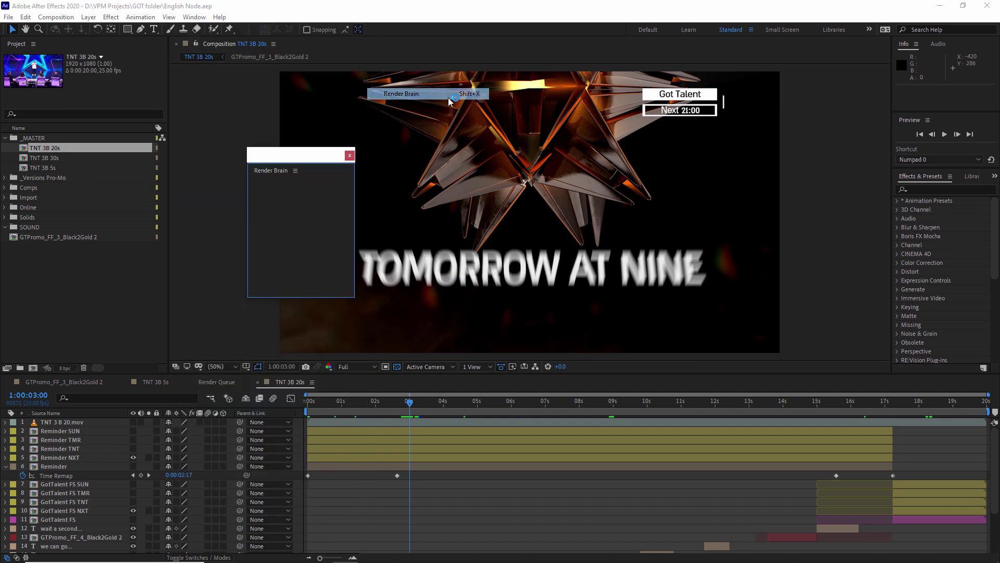
pyautogui.moveTo(249, 180); pyautogui.dragTo(931, 244)
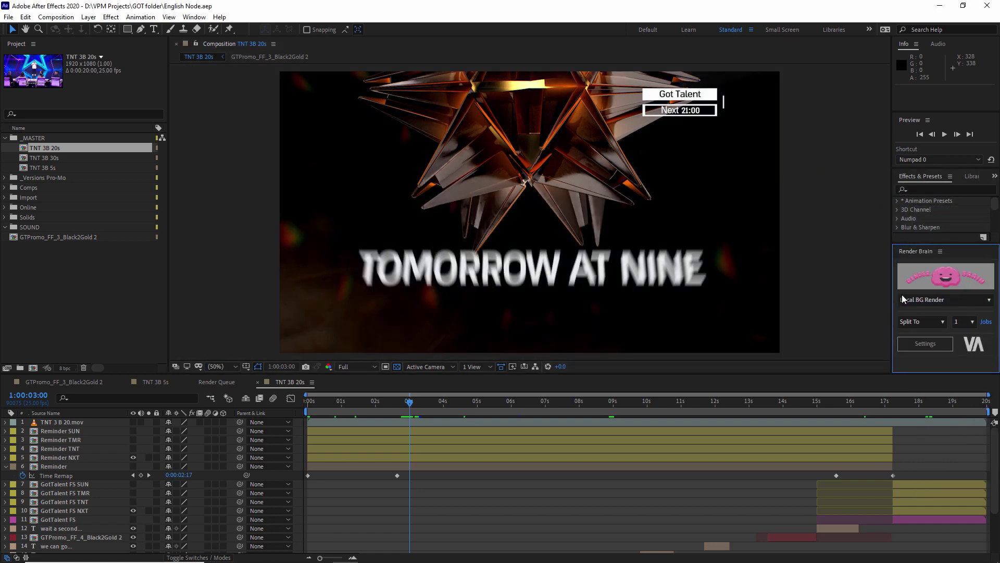
# - Try to start a local background render, close the jobs window and show the render queue
pyautogui.click(940, 283)
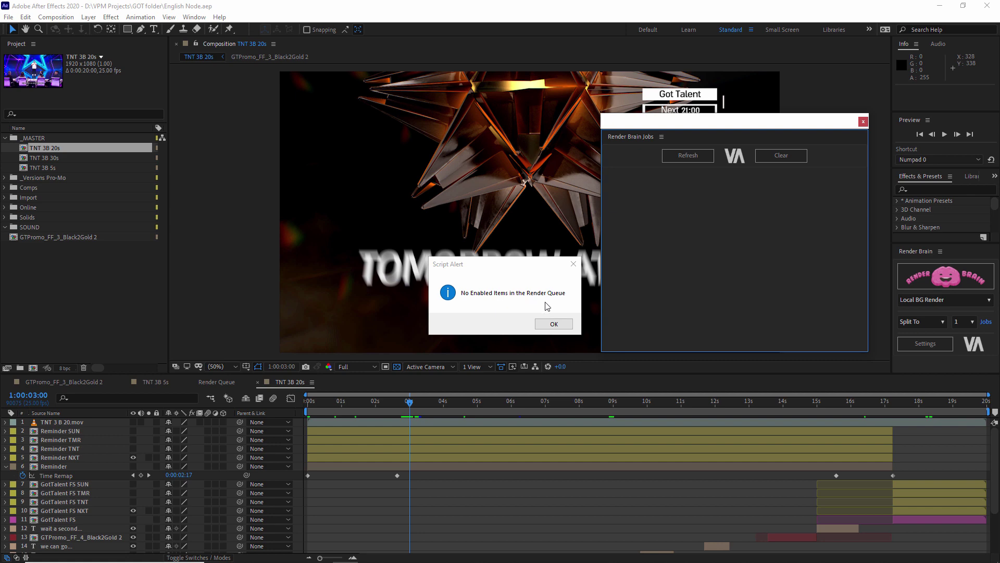
pyautogui.click(552, 325)
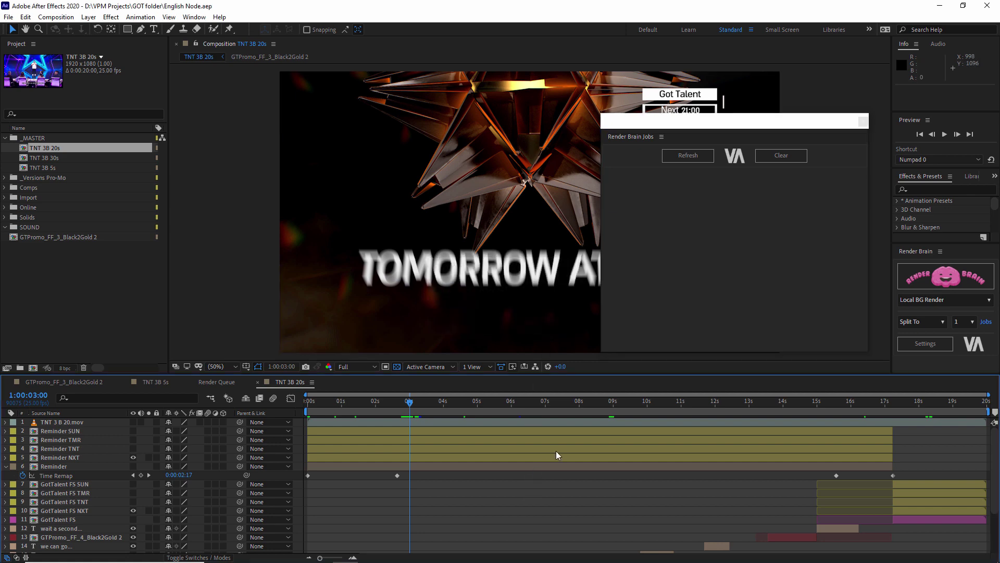
pyautogui.click(863, 121)
pyautogui.hotkey('ctrl', 'alt', '0')
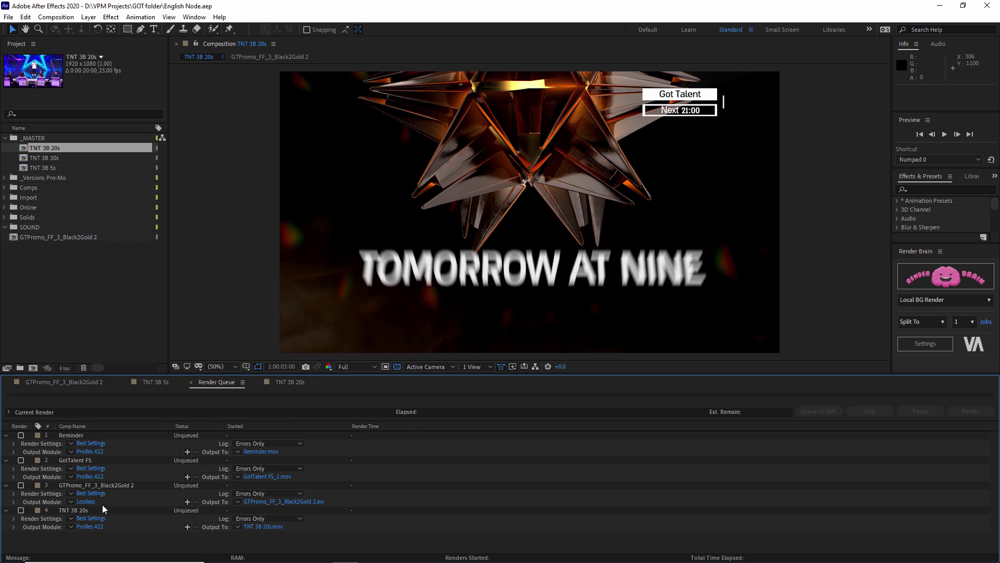
# - Try adding the GTPromo_FF_3_Black2Gold 2 composition to the render queue and undo the addition
pyautogui.moveTo(50, 237); pyautogui.dragTo(96, 437)
pyautogui.hotkey('ctrl', 'z')
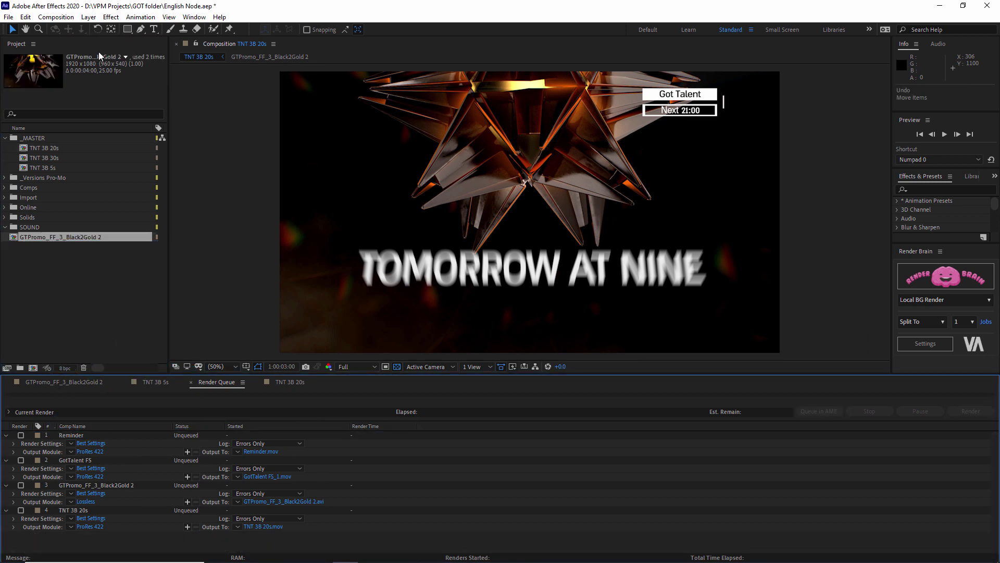
pyautogui.click(56, 17)
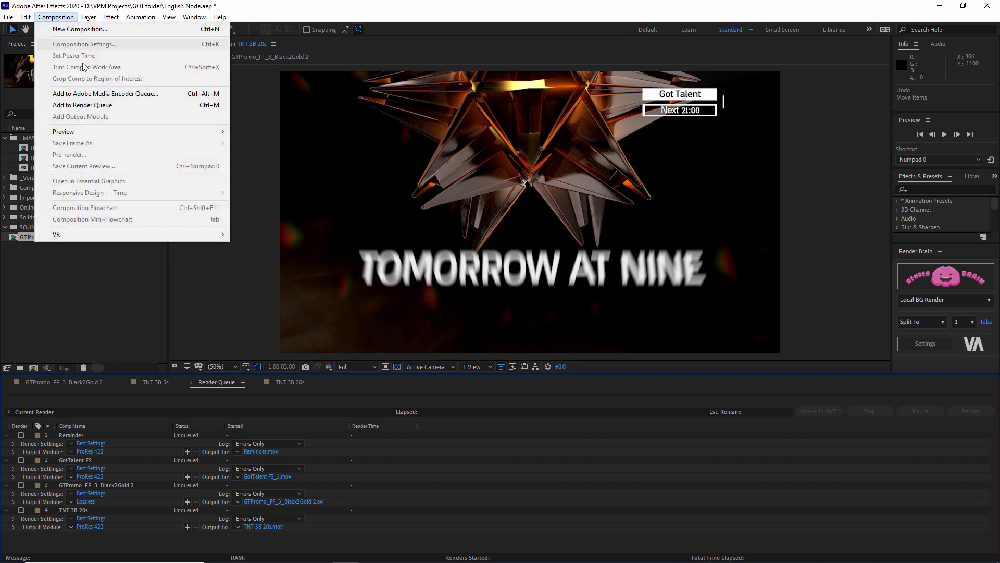
pyautogui.click(95, 106)
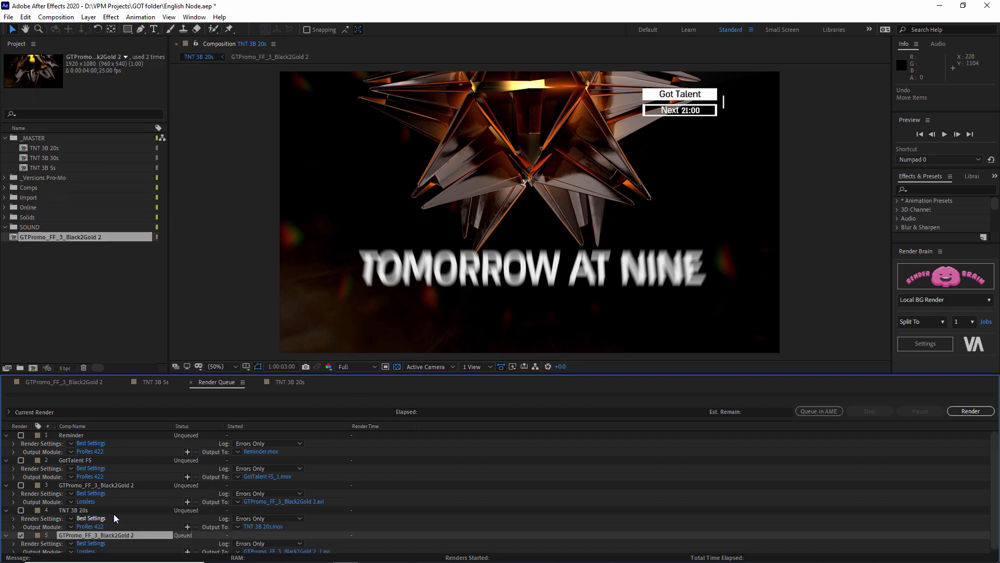
pyautogui.press('Delete')
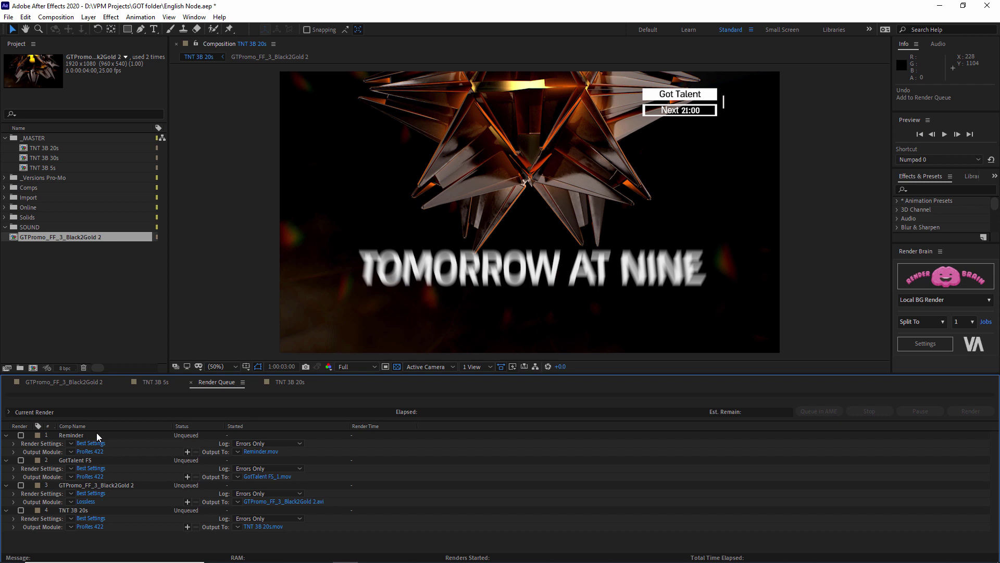
# - Select all four render queue items, apply the JPEG Seq output module to them, and undo that change
pyautogui.keyDown('ctrl'); pyautogui.click(96, 437); pyautogui.keyUp('ctrl')
pyautogui.keyDown('shift'); pyautogui.click(77, 484); pyautogui.keyUp('shift')
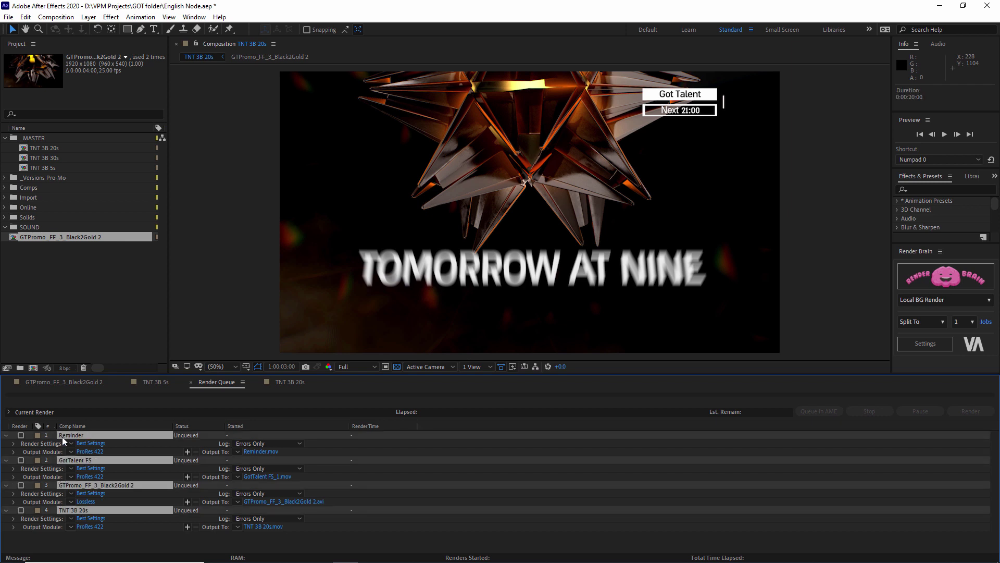
pyautogui.click(70, 452)
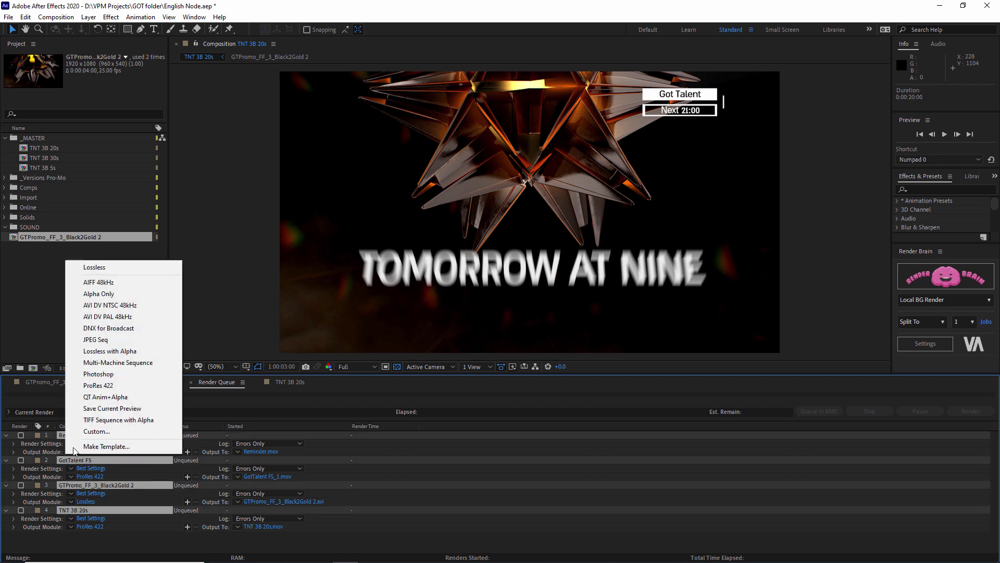
pyautogui.click(114, 339)
pyautogui.hotkey('ctrl', 'z')
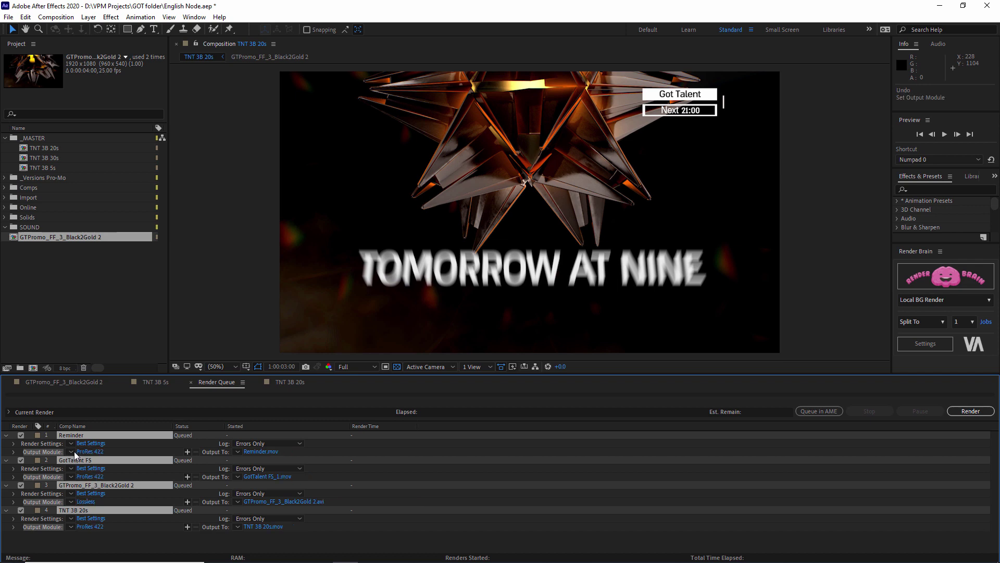
# - Check the Reminder item's output destination, start its local background render with Render Brain, and minimize the console window
pyautogui.click(276, 452)
pyautogui.click(265, 451)
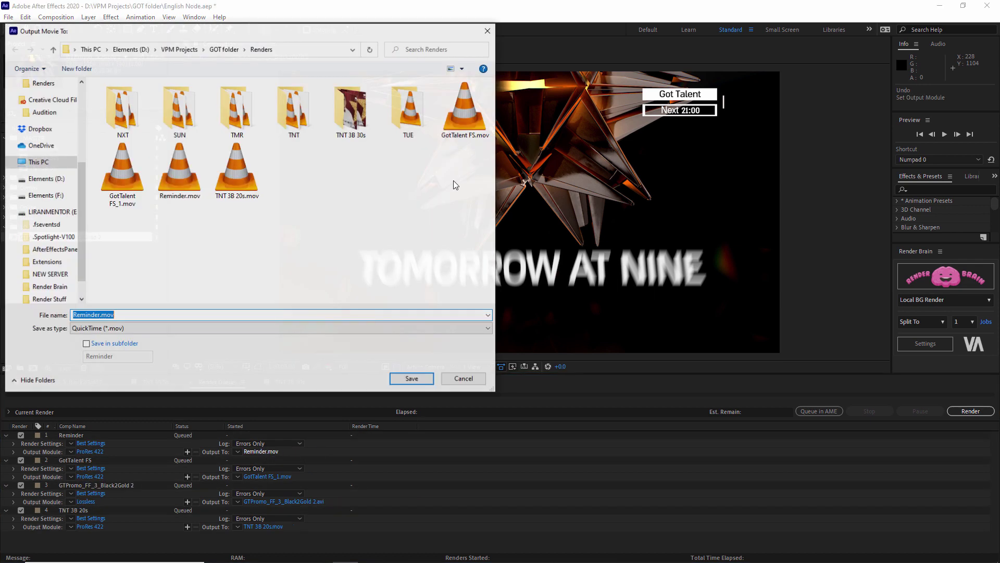
pyautogui.click(463, 380)
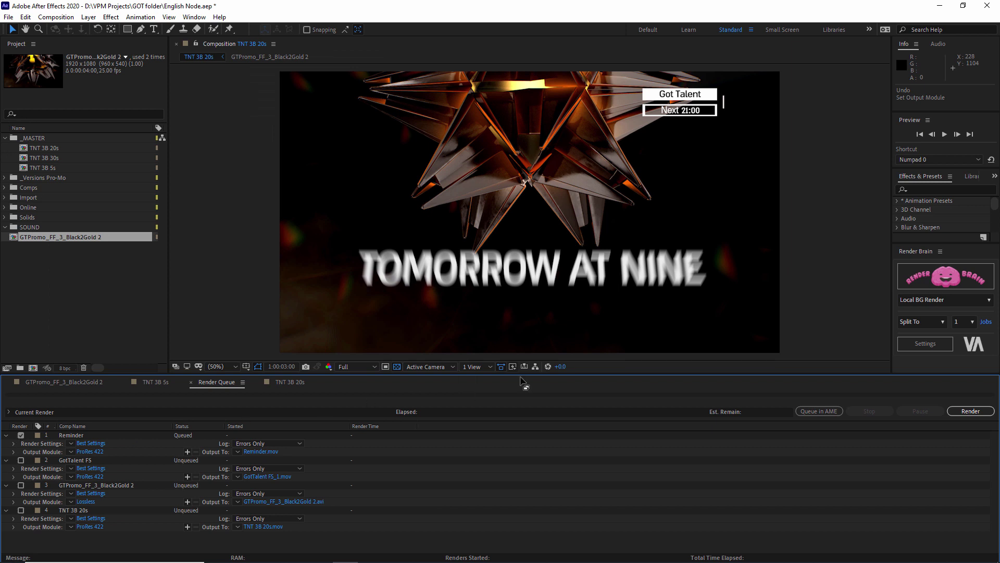
pyautogui.click(946, 280)
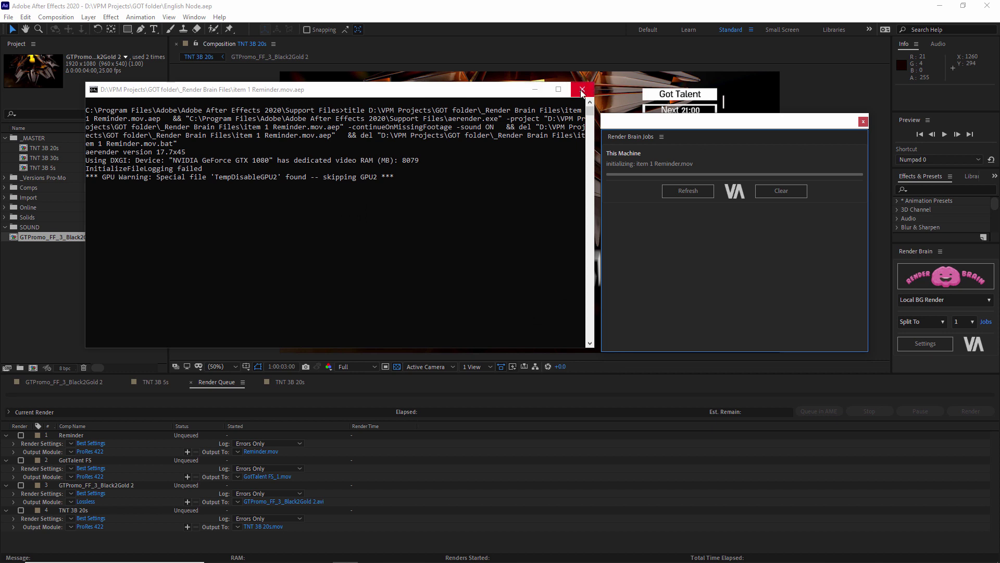
pyautogui.click(535, 89)
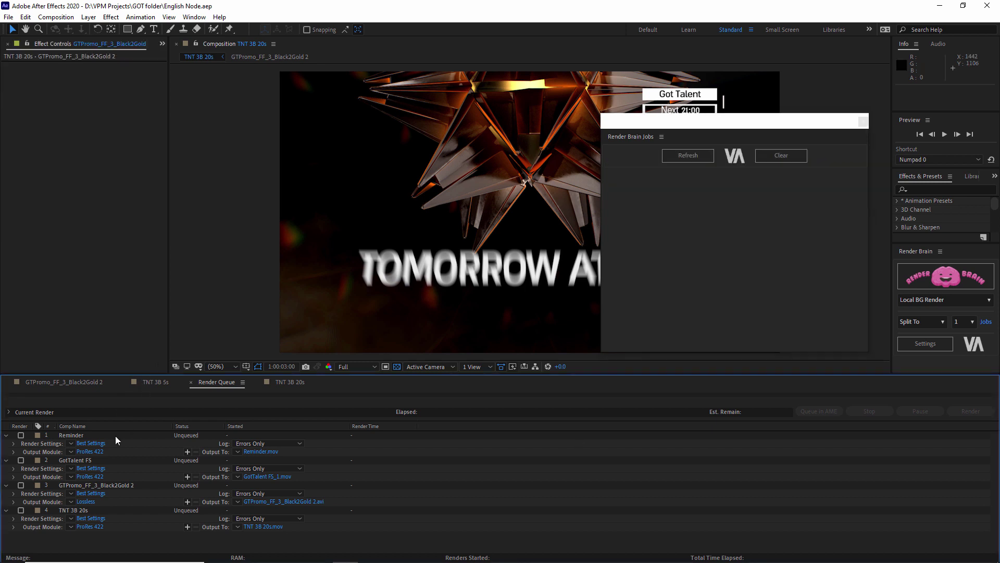
# - Enable the Reminder and GotTalent FS queue items and start their local background render split to 2 jobs
pyautogui.click(21, 435)
pyautogui.click(21, 460)
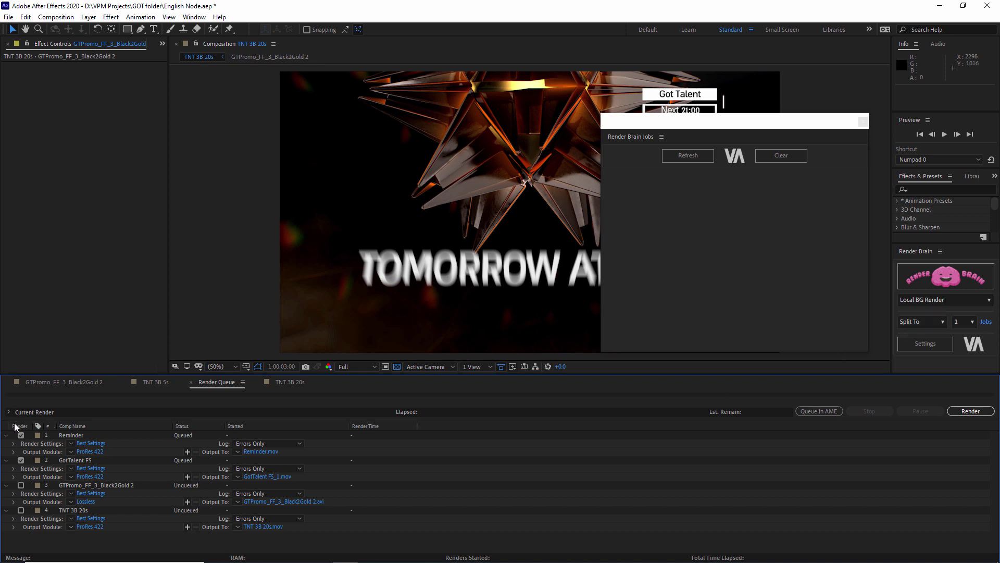
pyautogui.click(966, 322)
pyautogui.click(962, 340)
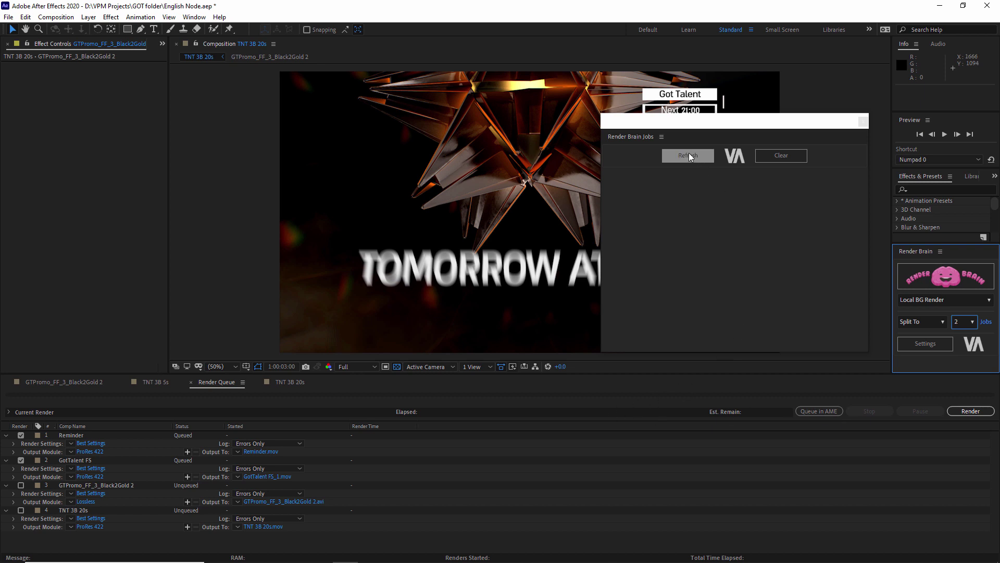
pyautogui.click(926, 267)
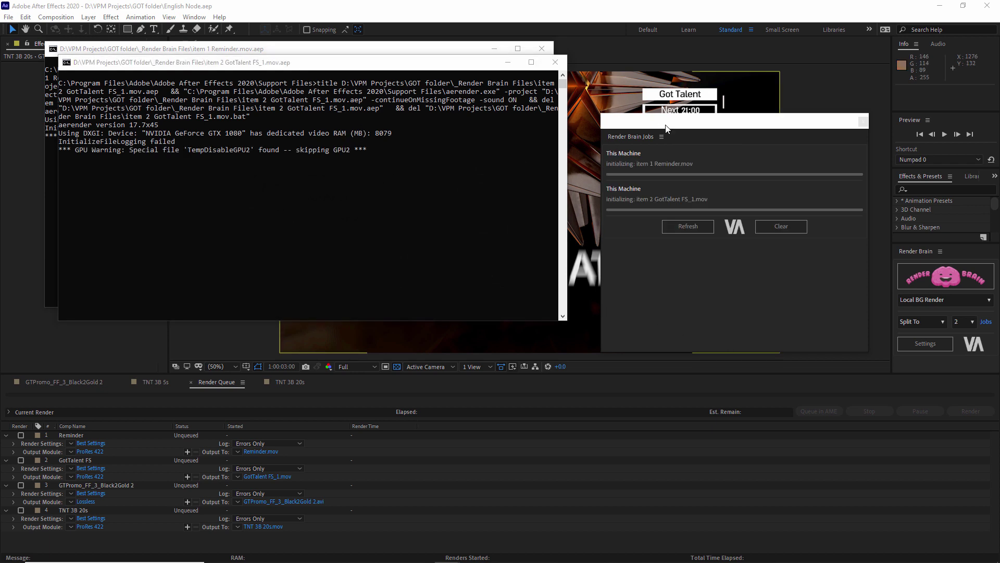
# - Dock the Render Brain Jobs panel beside the composition viewer and make it narrower
pyautogui.click(719, 127)
pyautogui.moveTo(630, 137); pyautogui.dragTo(852, 142)
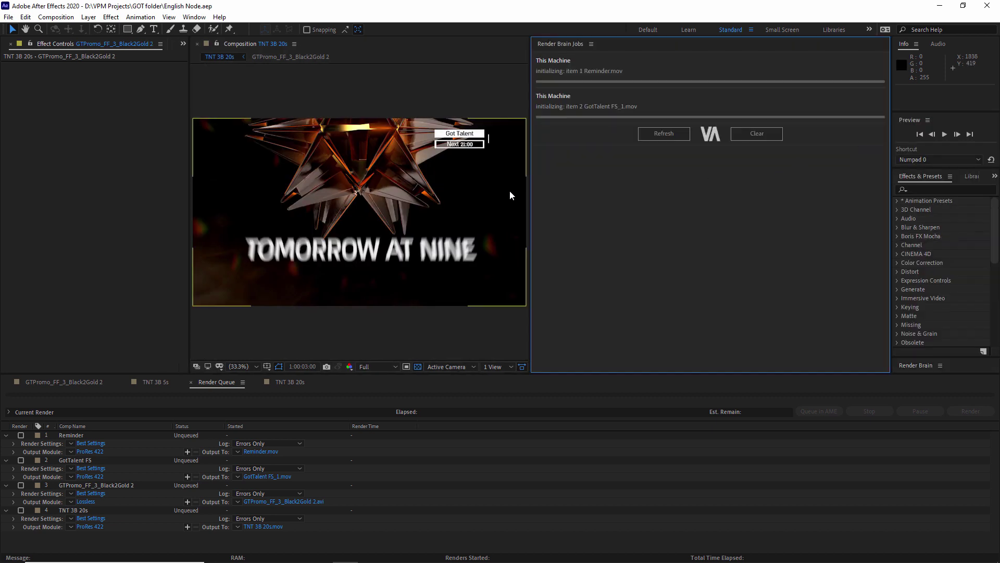
pyautogui.moveTo(530, 188); pyautogui.dragTo(631, 187)
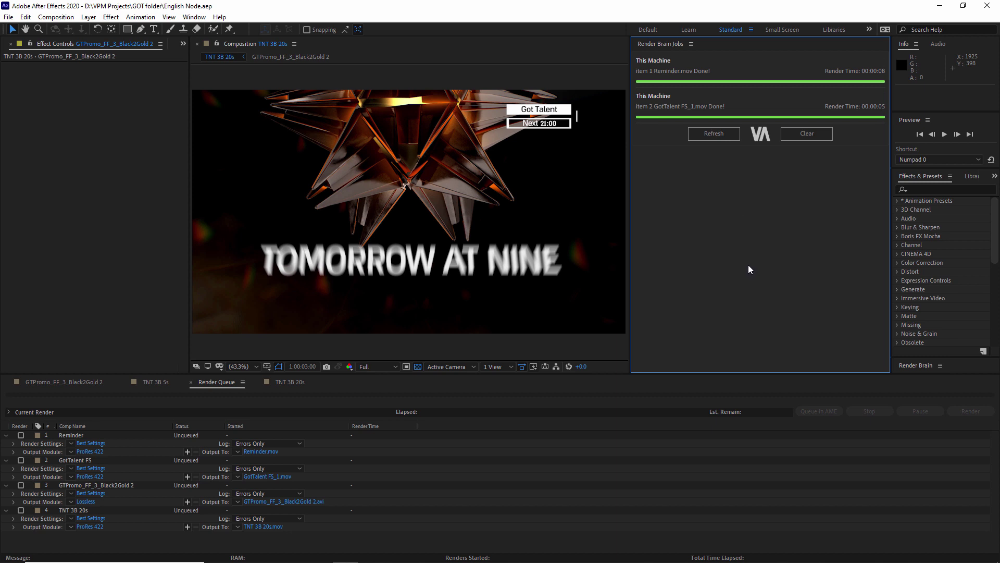
# - Refresh the jobs list, enlarge the Render Brain panel and set its render mode to Network Render Nodes
pyautogui.click(714, 134)
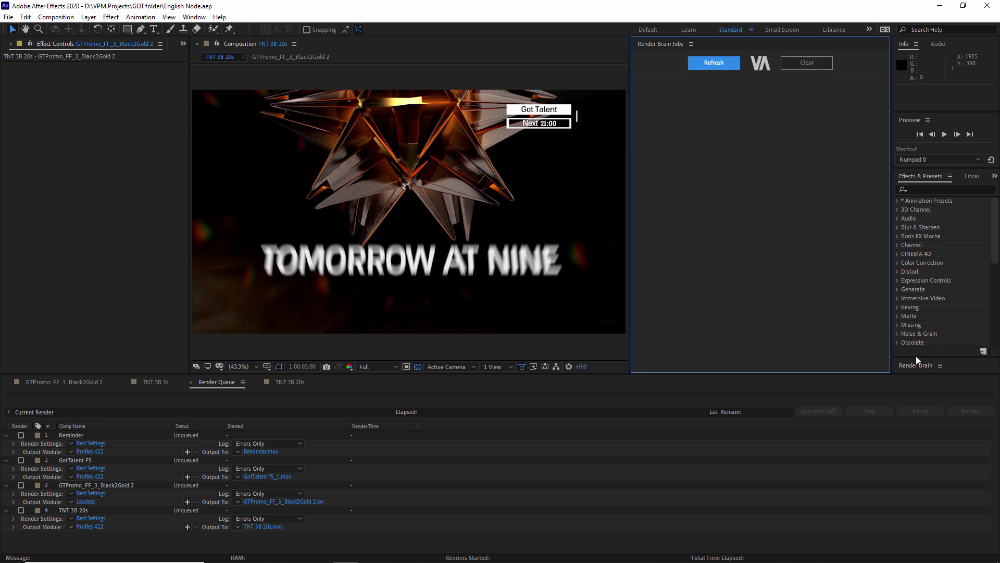
pyautogui.moveTo(916, 355); pyautogui.dragTo(916, 248)
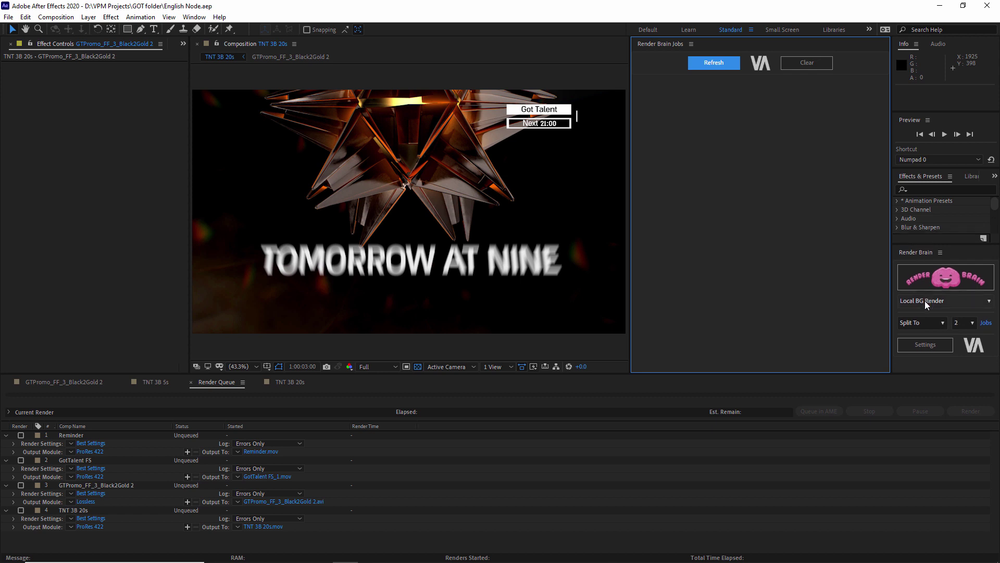
pyautogui.click(924, 301)
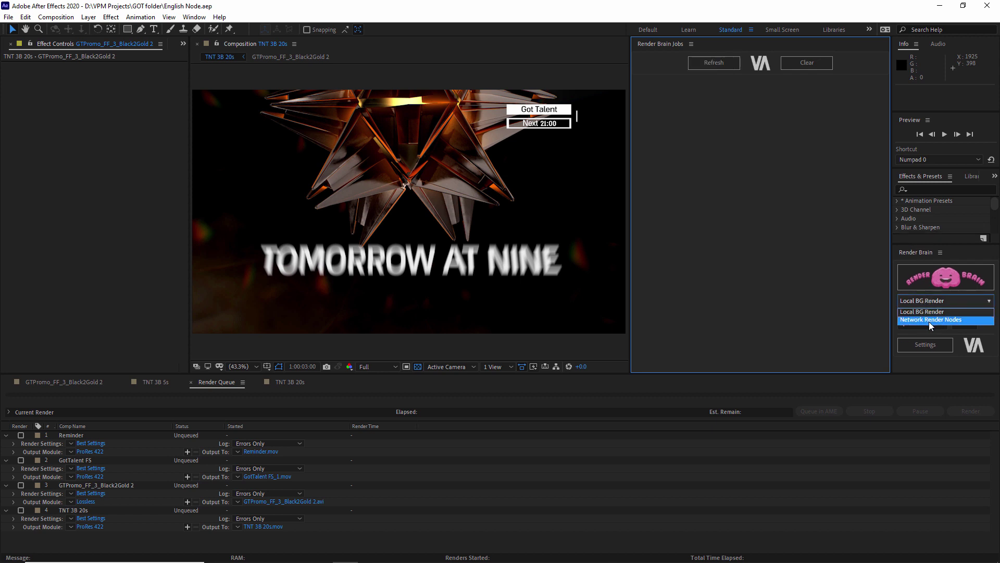
pyautogui.click(930, 320)
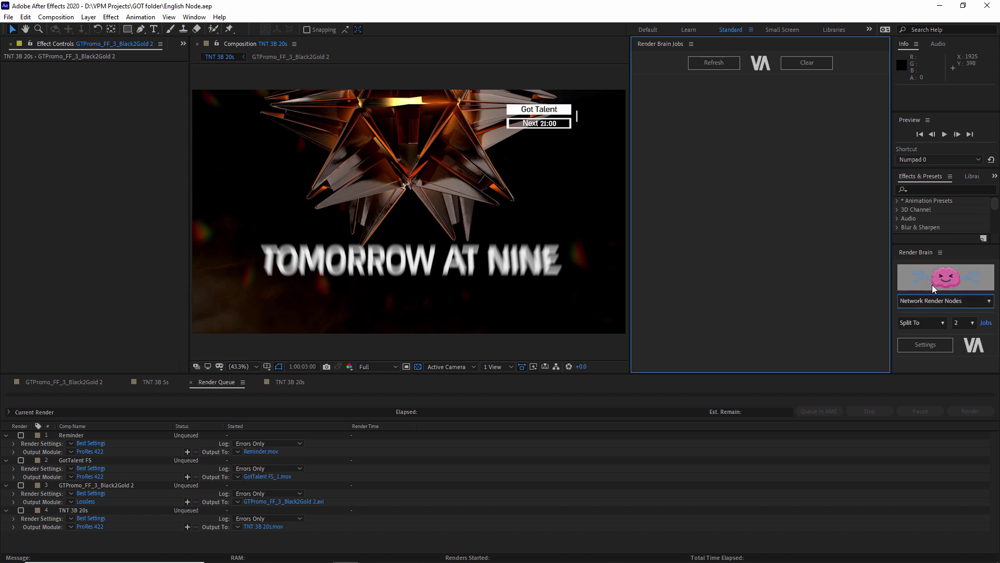
# - Render the Reminder and GotTalent FS items as 2 jobs on the MONSTER and STUDIO-2 nodes, and refresh the jobs list
pyautogui.click(21, 435)
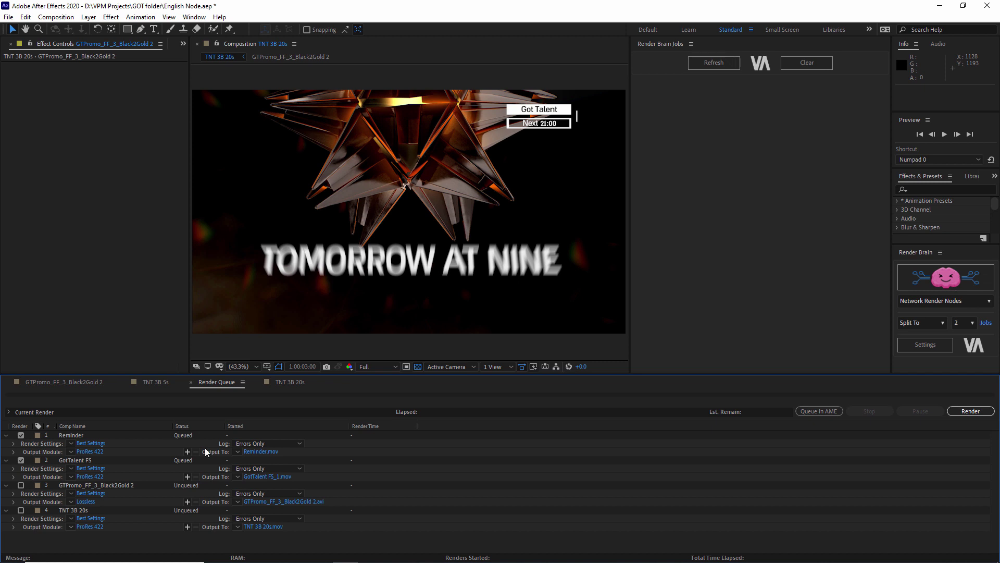
pyautogui.click(965, 324)
pyautogui.click(962, 342)
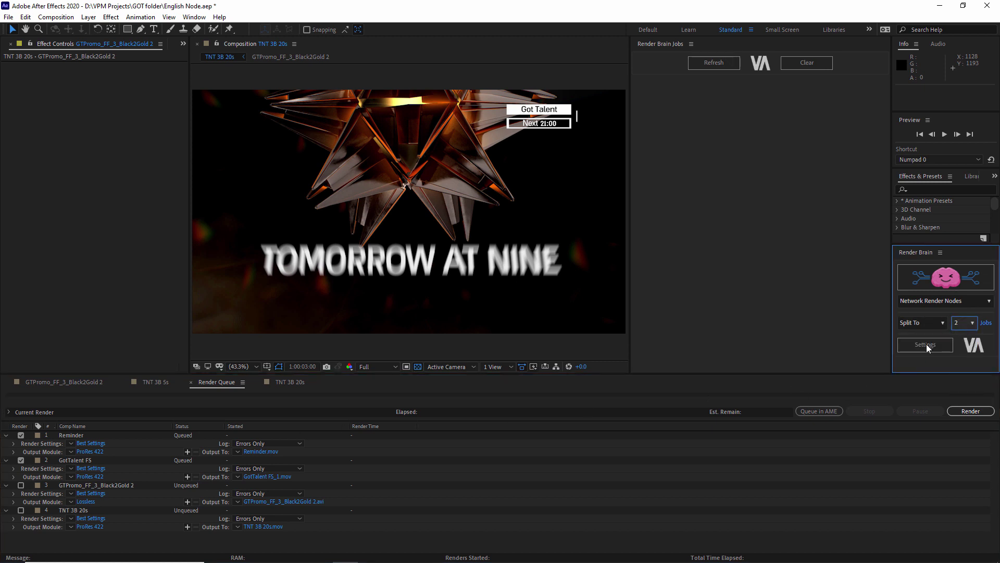
pyautogui.click(931, 279)
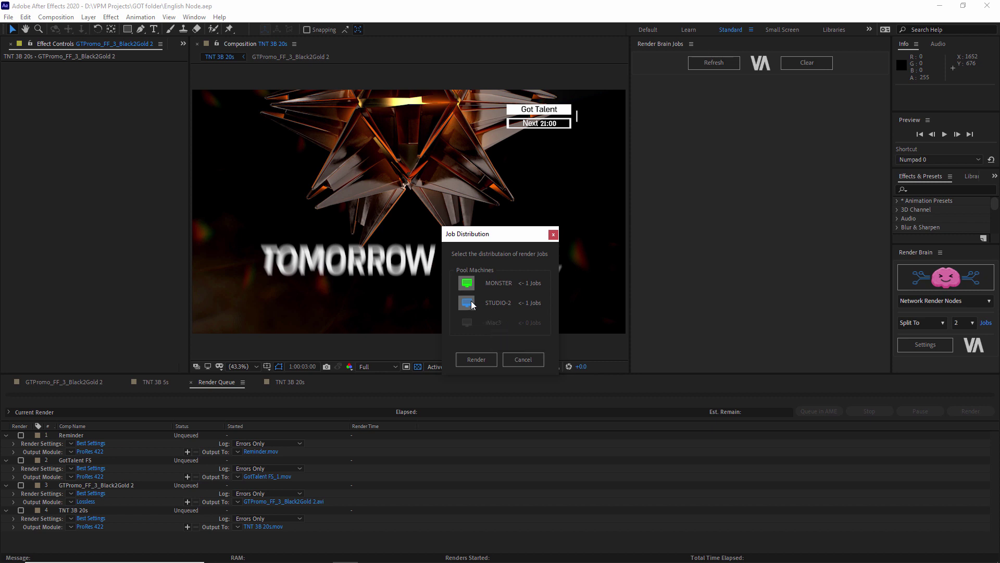
pyautogui.click(475, 359)
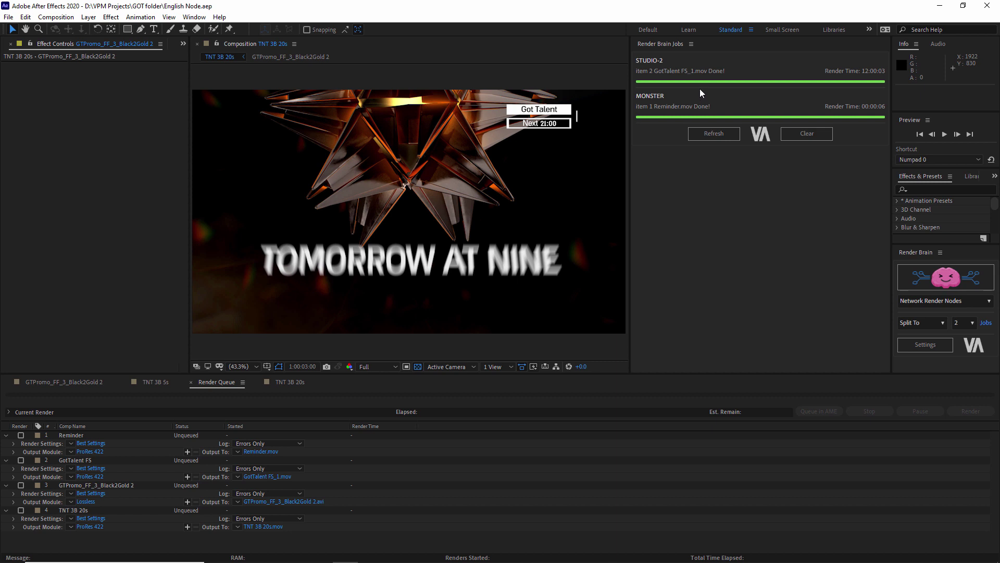
pyautogui.click(711, 133)
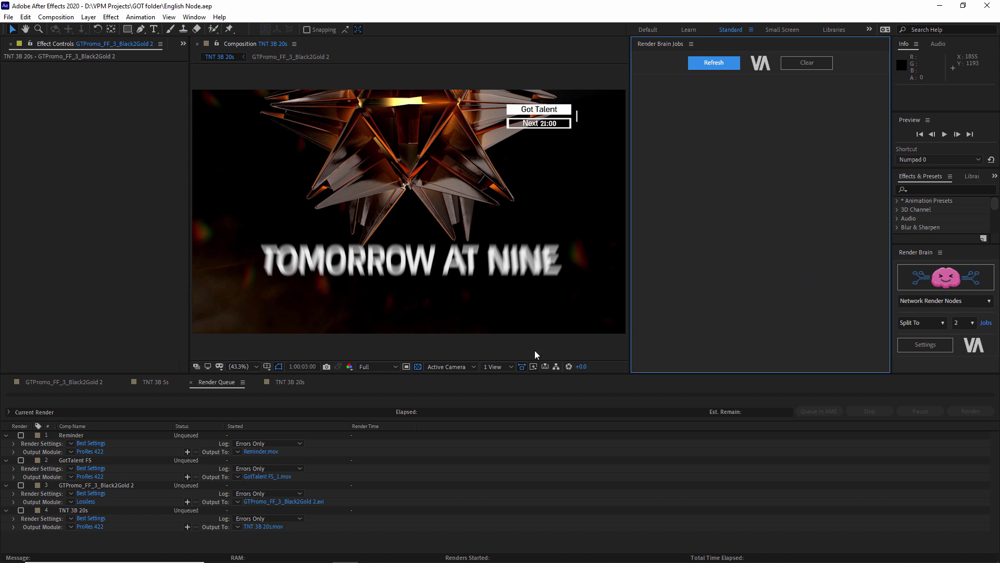
# - Enable Reminder, GotTalent FS and GTPromo_FF_3_Black2Gold 2 for a network render, toggle STUDIO-2 in the job distribution, and cancel
pyautogui.click(21, 435)
pyautogui.click(21, 461)
pyautogui.click(21, 485)
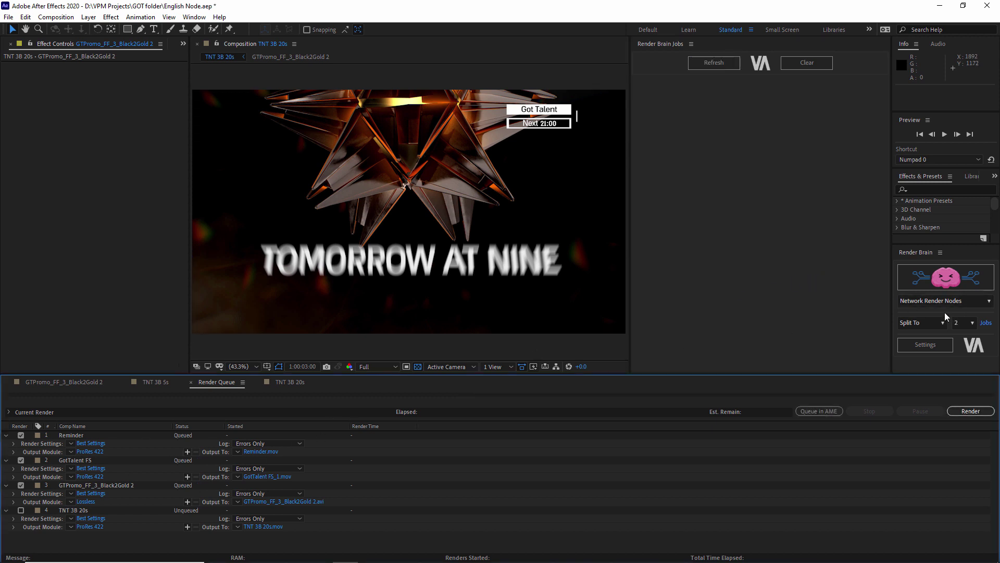
pyautogui.click(948, 280)
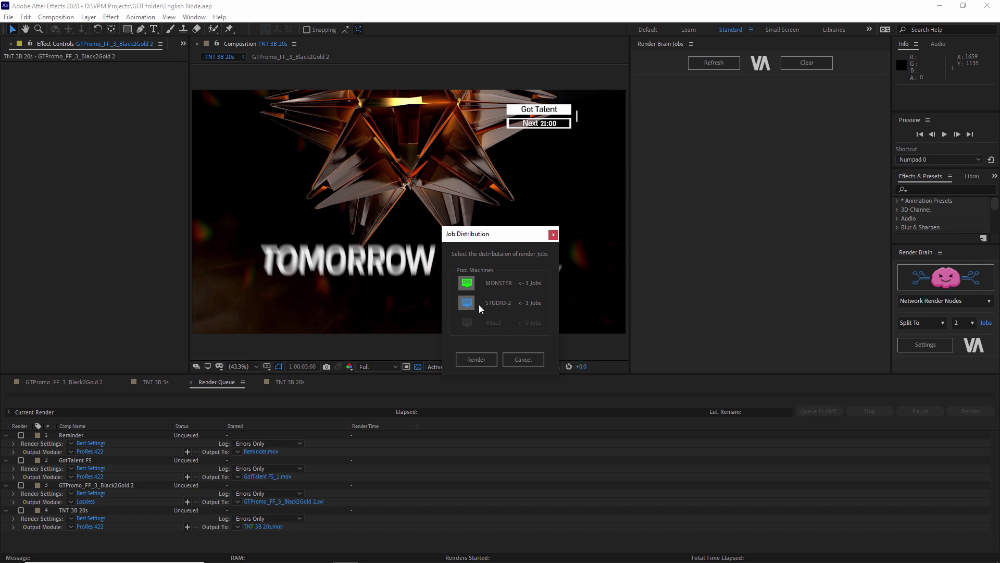
pyautogui.click(466, 304)
pyautogui.click(467, 304)
pyautogui.click(520, 359)
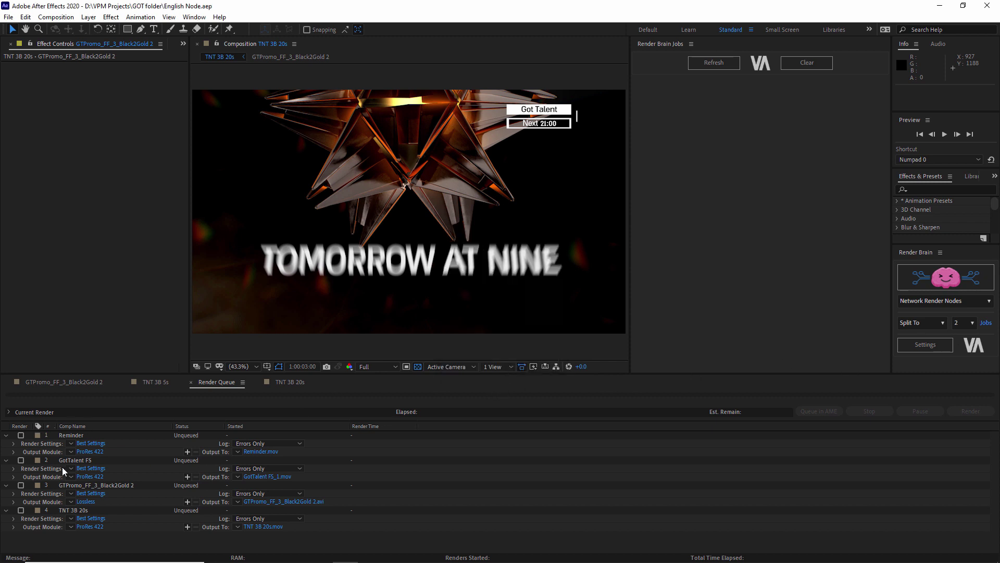
# - Render Reminder, GotTalent FS and GTPromo_FF_3_Black2Gold 2 split into 3 jobs on the MONSTER and STUDIO-2 nodes, and refresh the jobs list
pyautogui.click(971, 324)
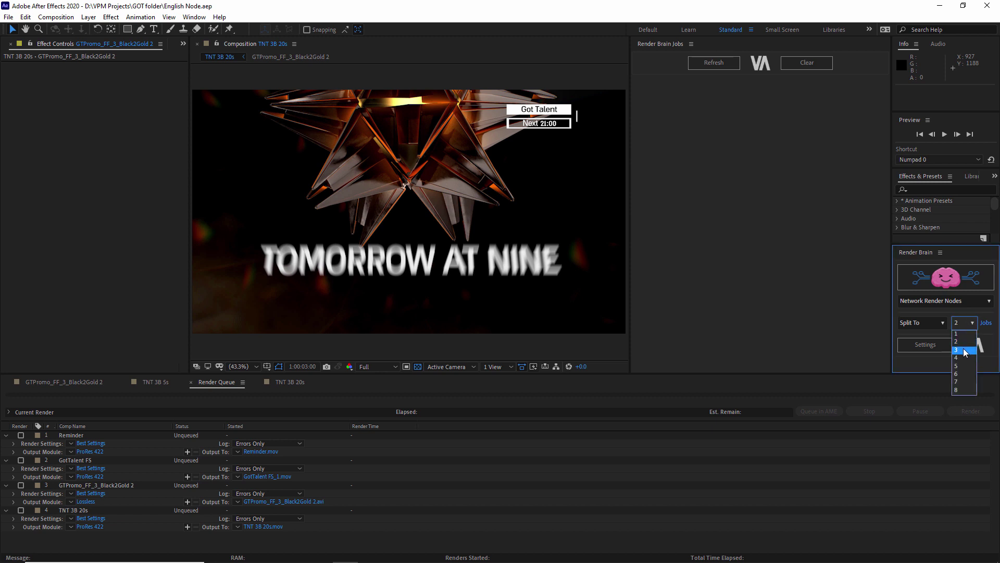
pyautogui.click(965, 350)
pyautogui.click(21, 435)
pyautogui.click(21, 460)
pyautogui.click(21, 485)
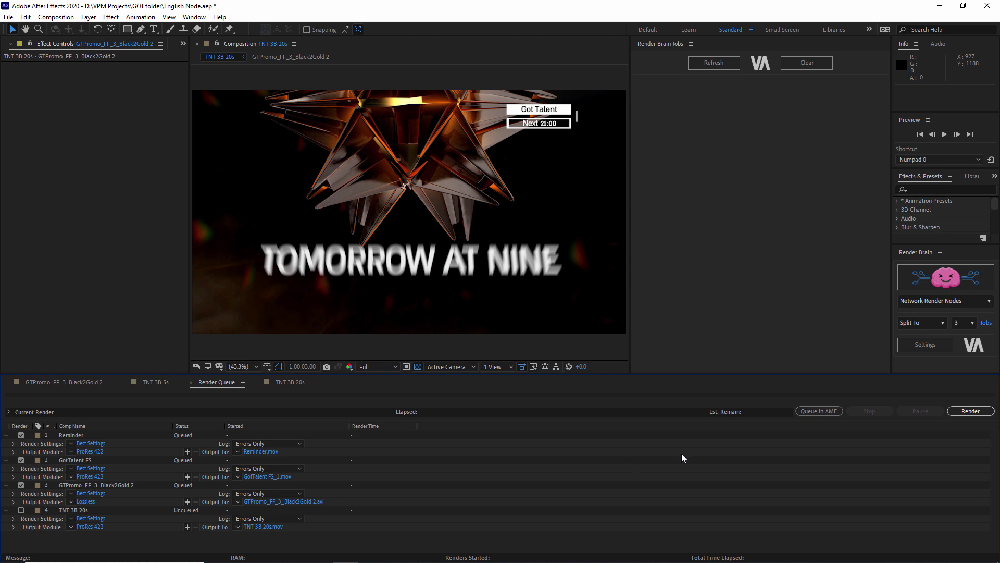
pyautogui.click(948, 278)
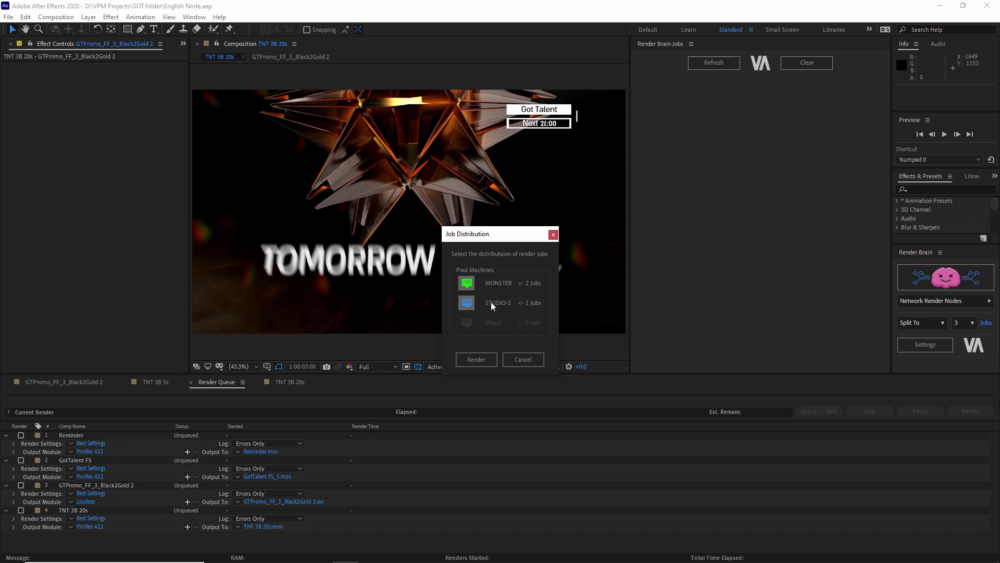
pyautogui.click(476, 359)
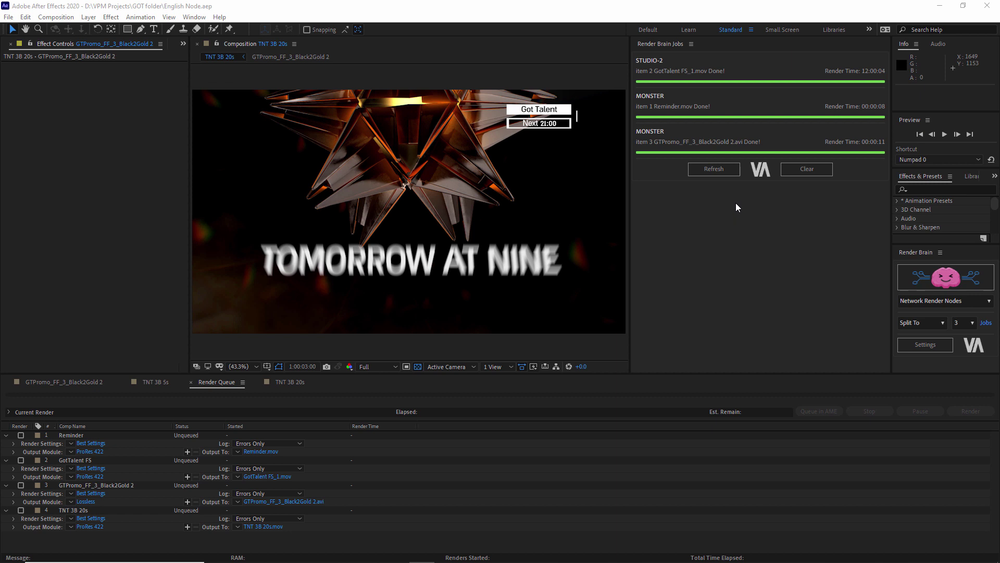
pyautogui.click(723, 172)
pyautogui.click(716, 169)
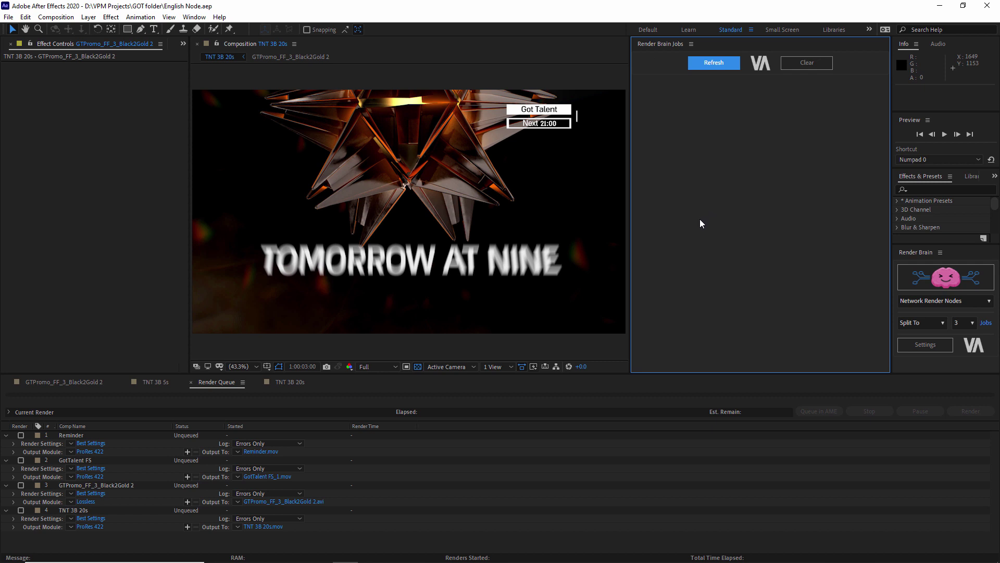
# - Select the TNT 3B 20s queue item and set Render Brain to MultiFrame with 4 jobs
pyautogui.click(82, 509)
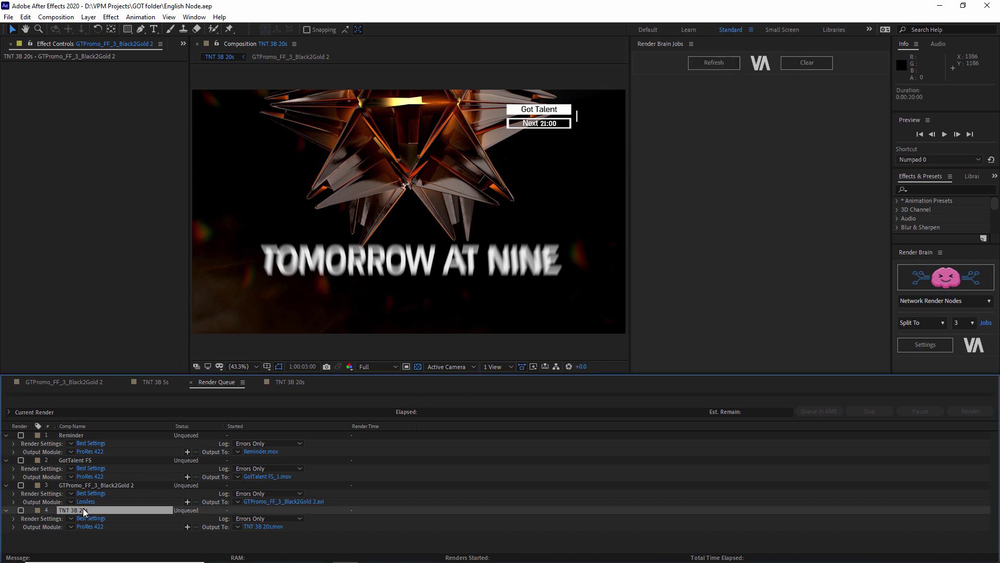
pyautogui.click(920, 321)
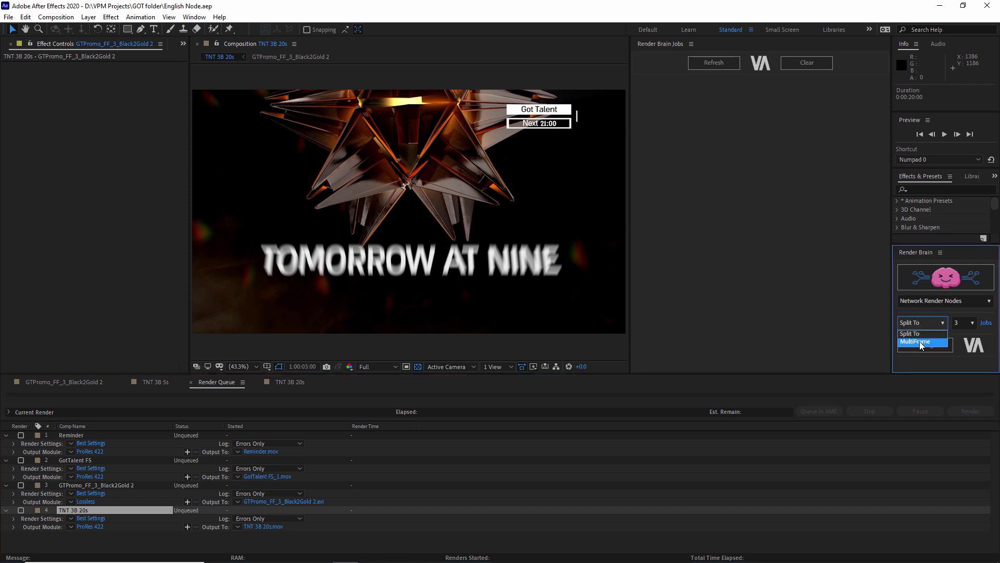
pyautogui.click(921, 345)
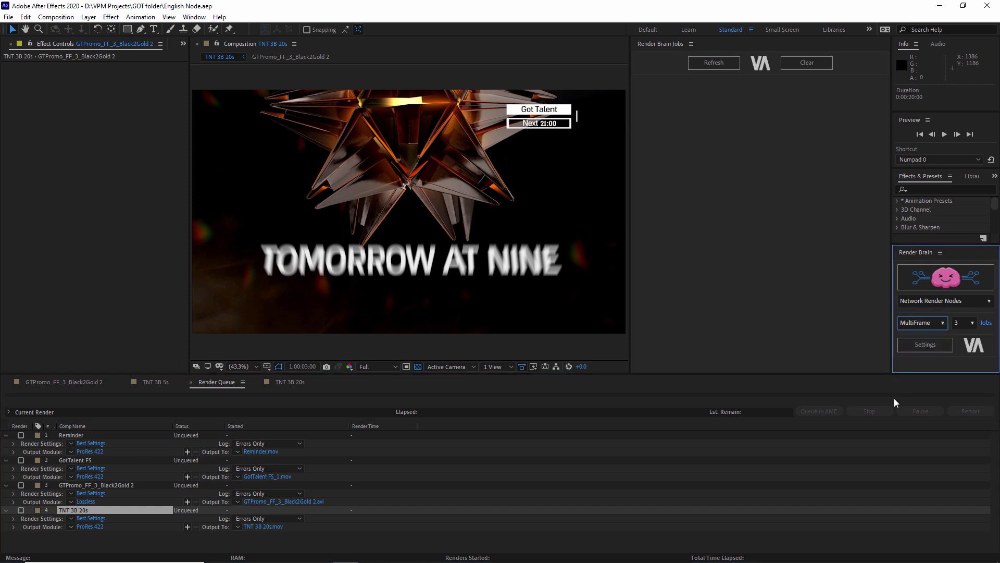
pyautogui.click(965, 323)
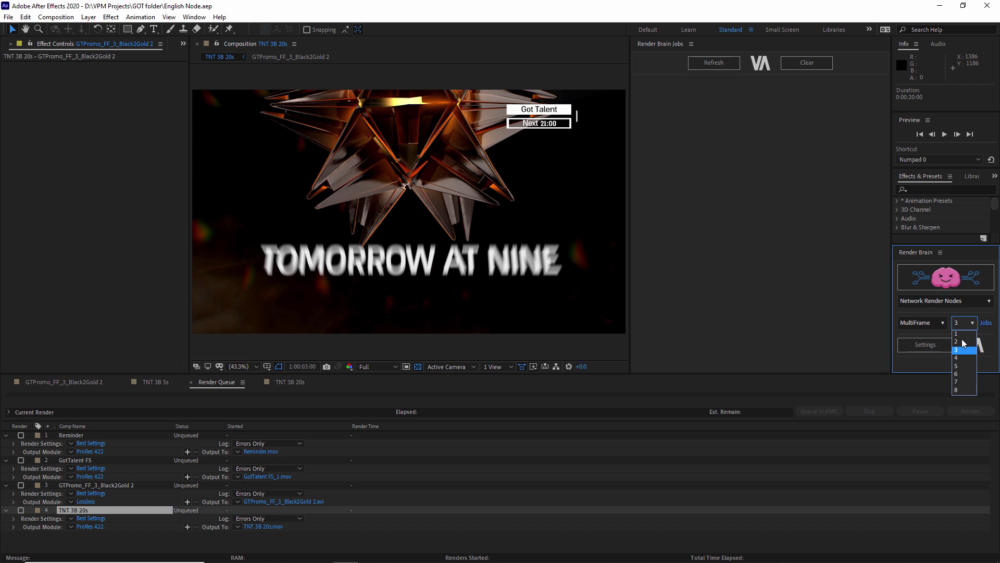
pyautogui.click(959, 360)
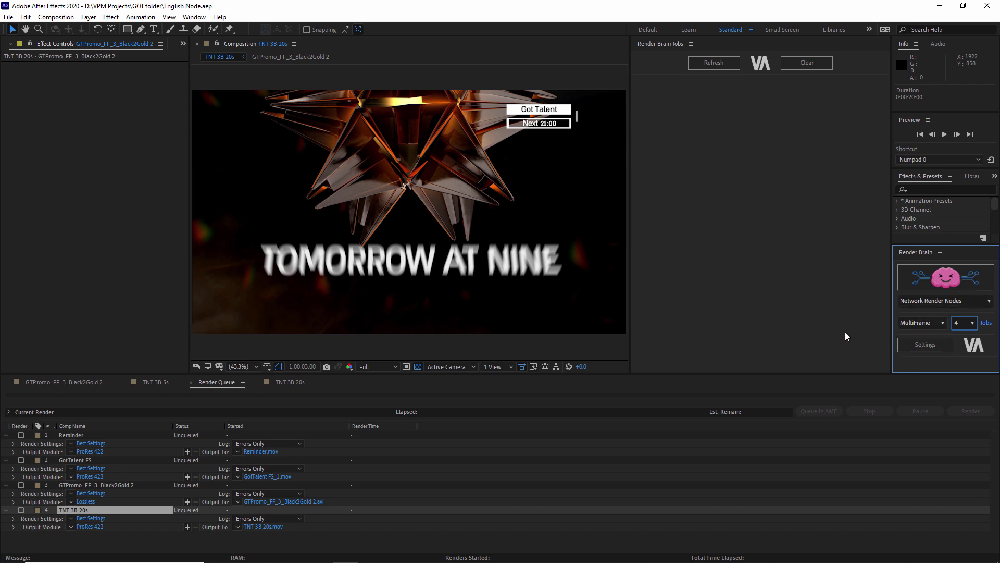
pyautogui.click(965, 323)
pyautogui.click(964, 390)
pyautogui.click(964, 322)
pyautogui.click(961, 358)
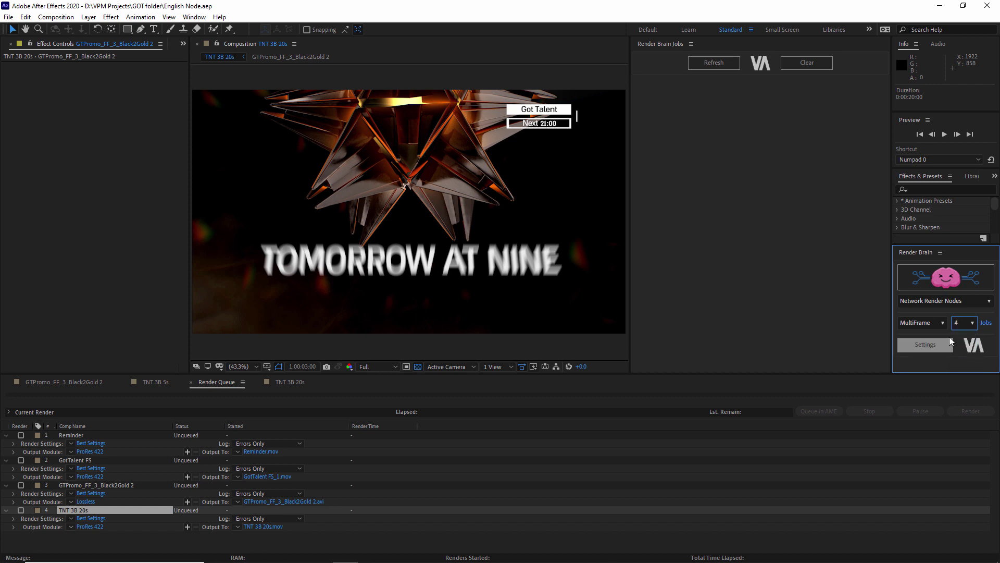
# - Enable TNT 3B 20s for rendering and apply the Multi-Machine Settings render template to it
pyautogui.click(20, 509)
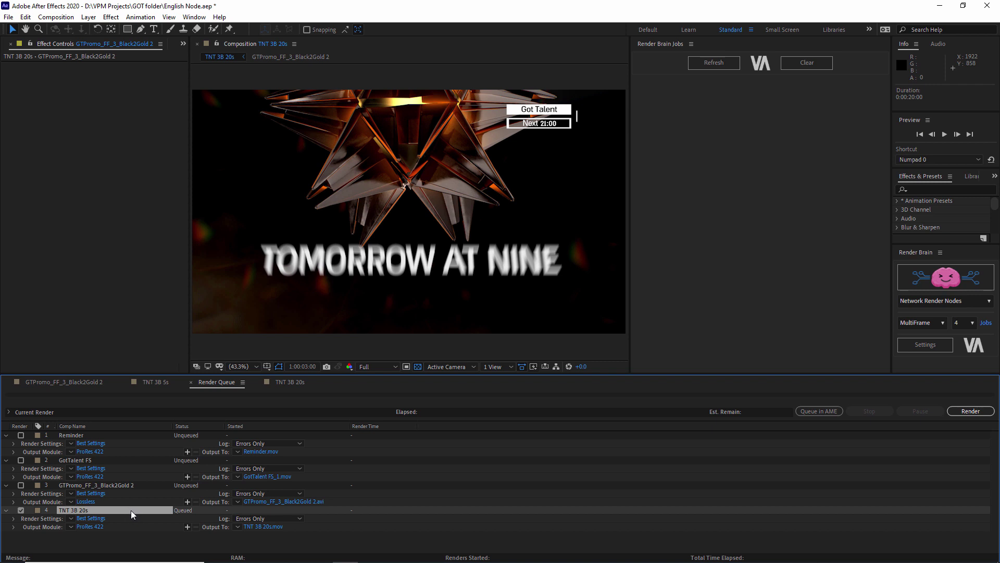
pyautogui.click(71, 517)
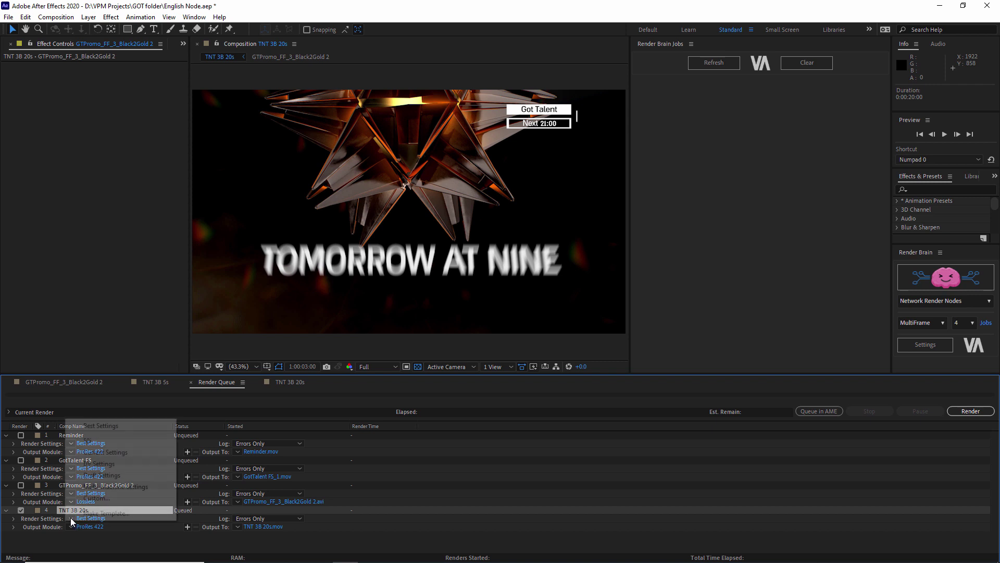
pyautogui.click(71, 521)
pyautogui.click(71, 519)
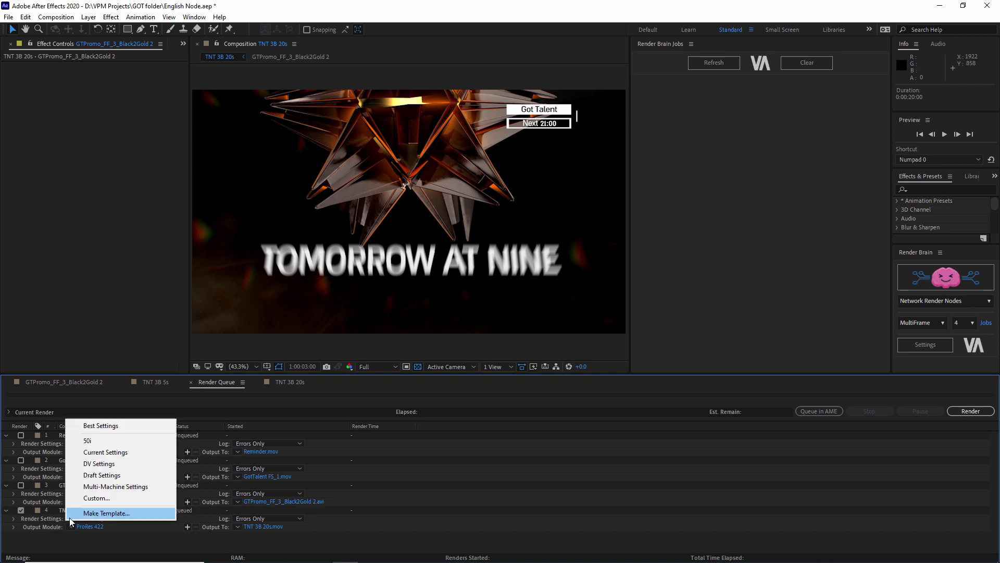
pyautogui.click(145, 488)
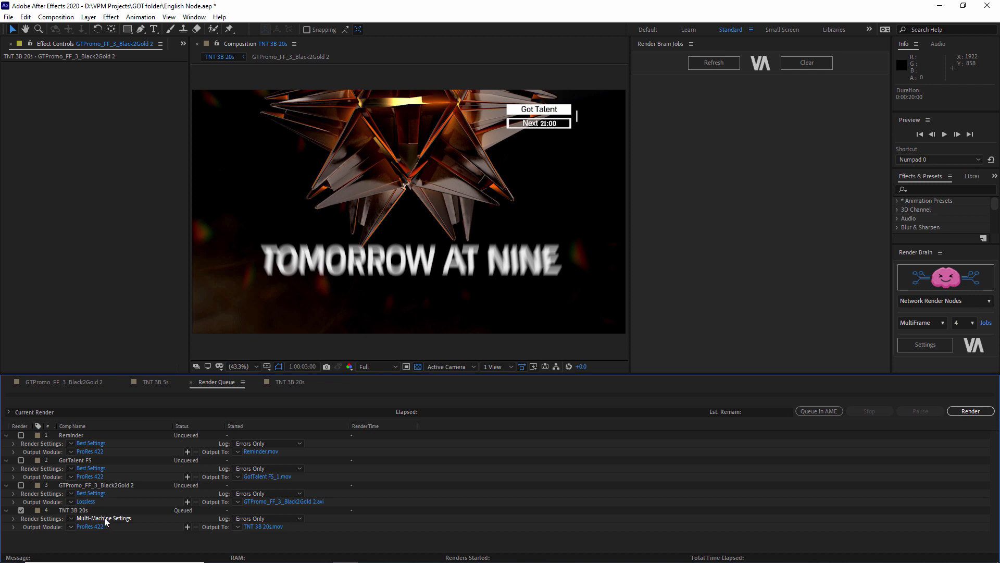
# - Set the TNT 3B 20s output module to JPEG Seq and confirm JPEG Sequence as its format
pyautogui.click(67, 527)
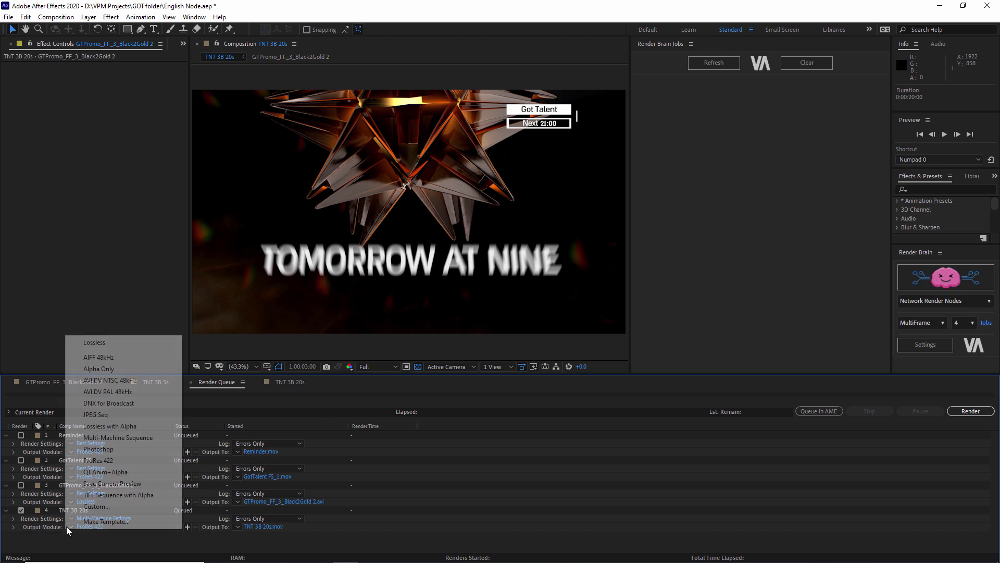
pyautogui.click(138, 415)
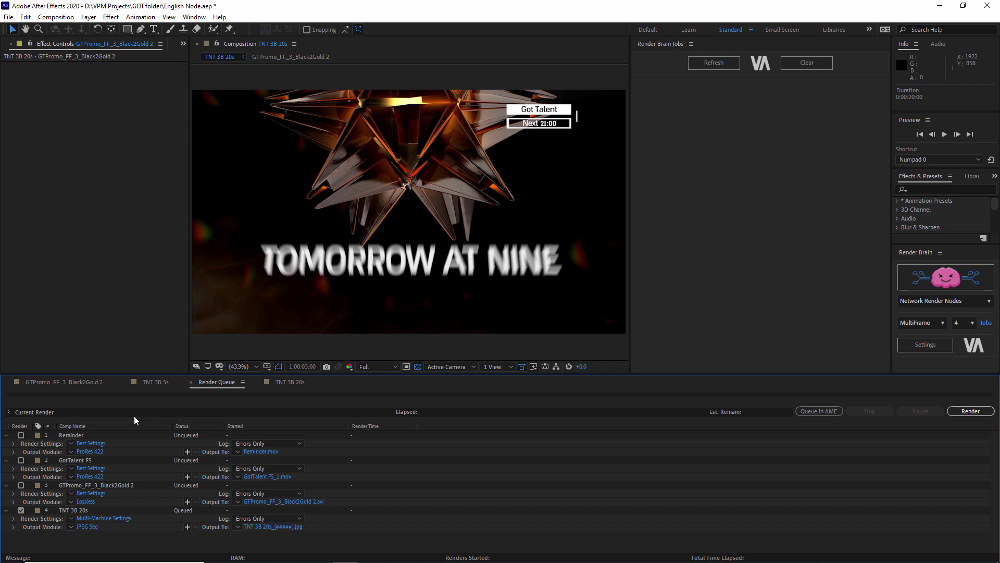
pyautogui.click(85, 526)
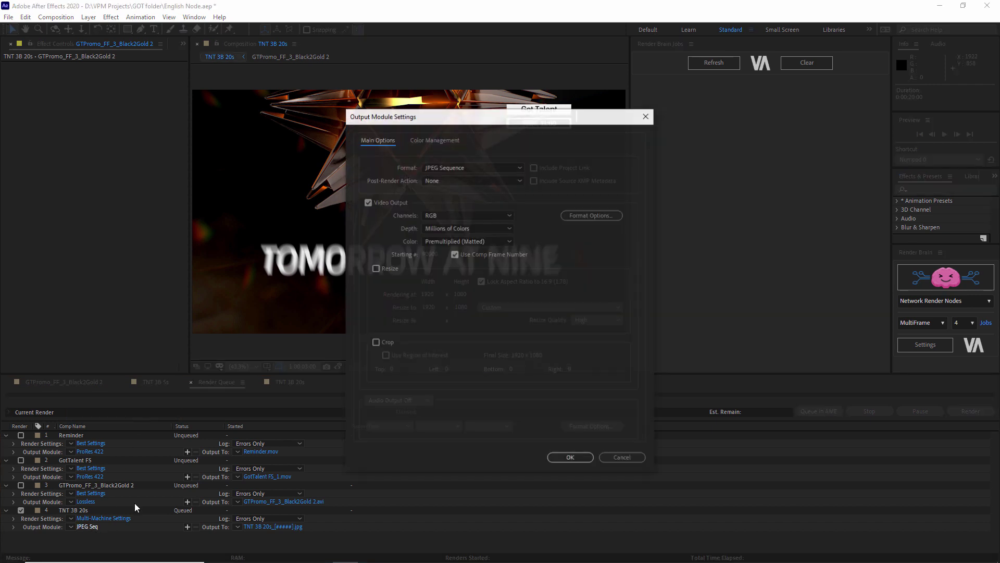
pyautogui.click(452, 167)
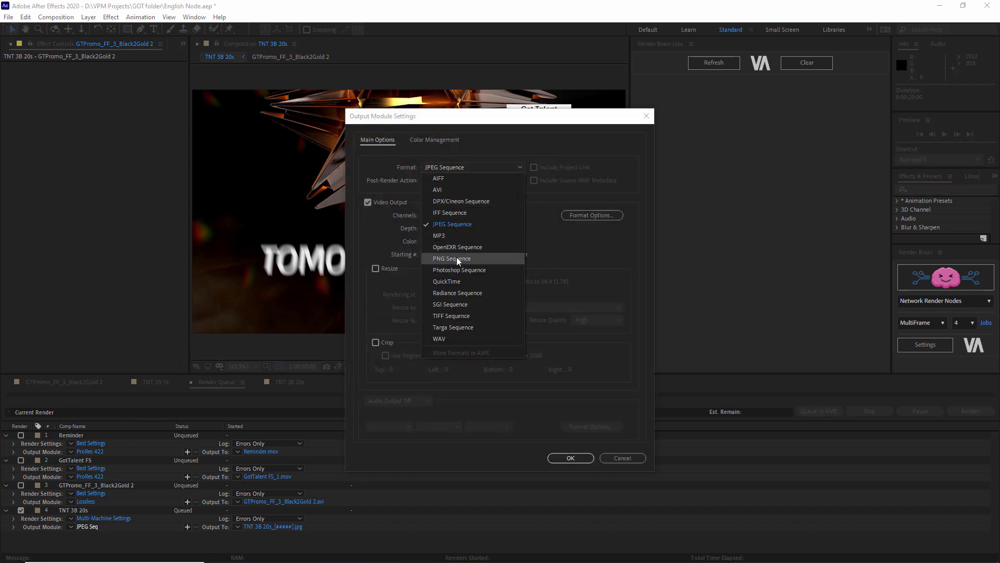
pyautogui.click(467, 225)
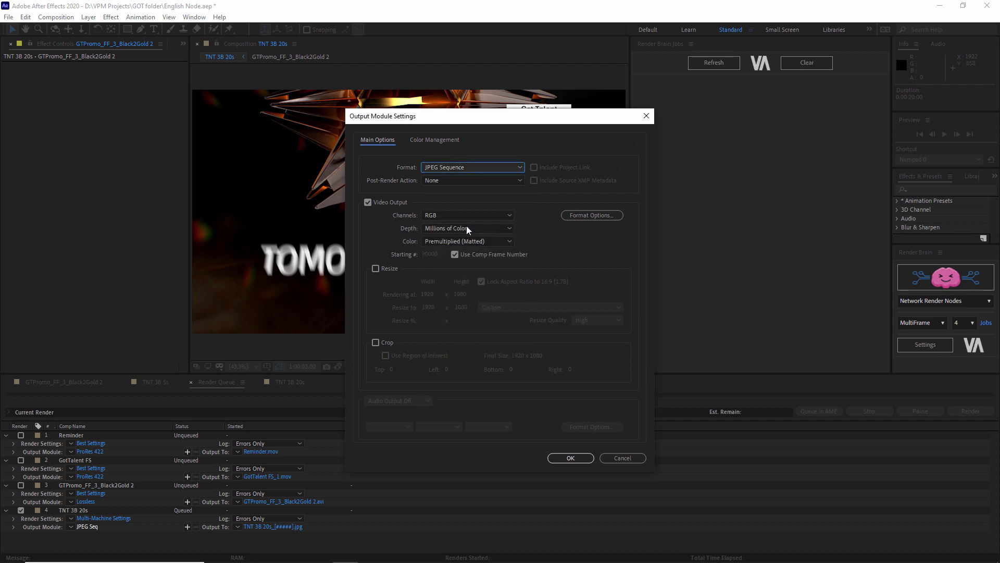
pyautogui.click(570, 456)
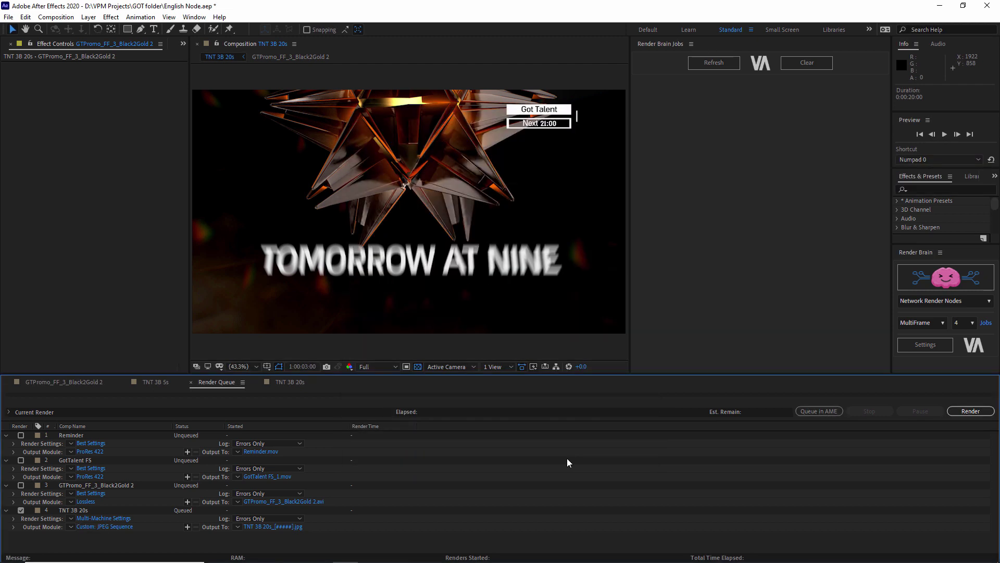
# - Save the TNT 3B 20s image sequence in a TNT 3B 20s subfolder of the Renders folder
pyautogui.click(280, 527)
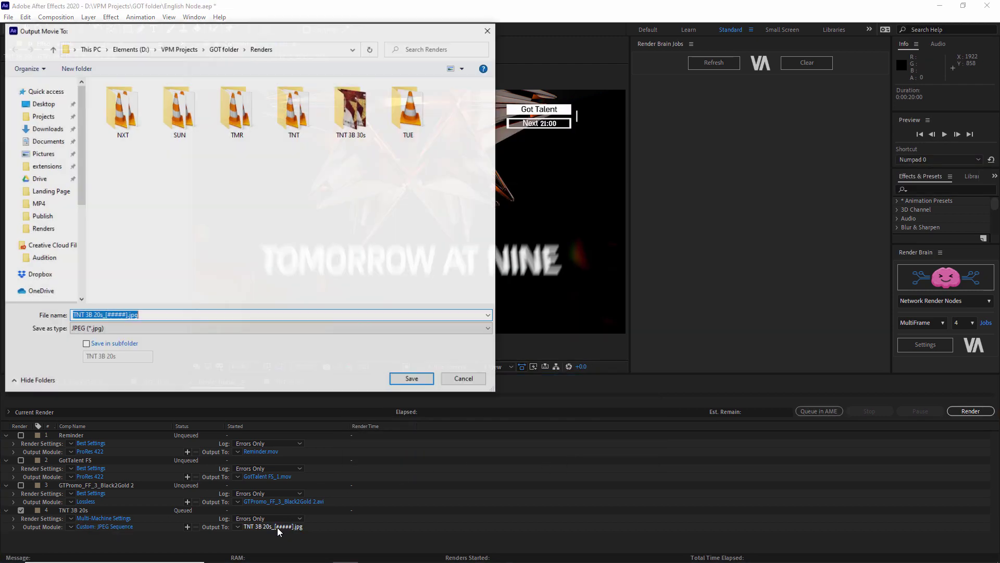
pyautogui.click(86, 344)
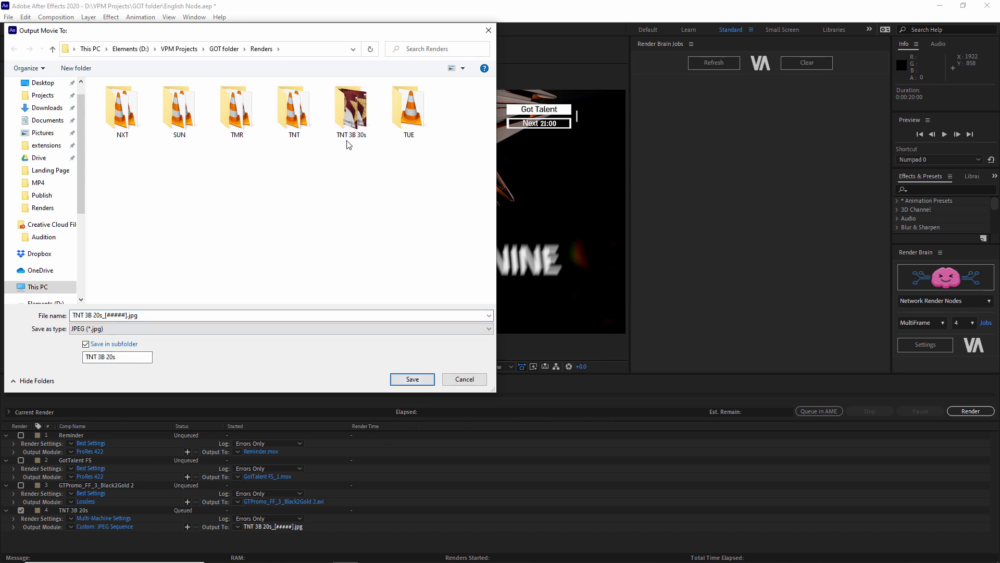
pyautogui.click(412, 379)
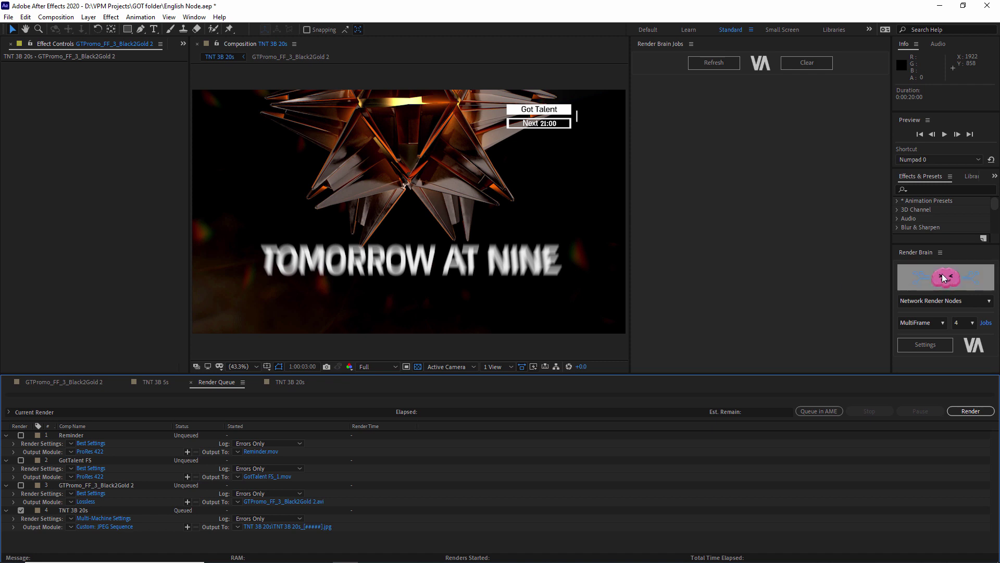
# - Render TNT 3B 20s as 4 MultiFrame jobs on the MONSTER and STUDIO-2 nodes, check the progress and refresh the jobs list
pyautogui.click(927, 281)
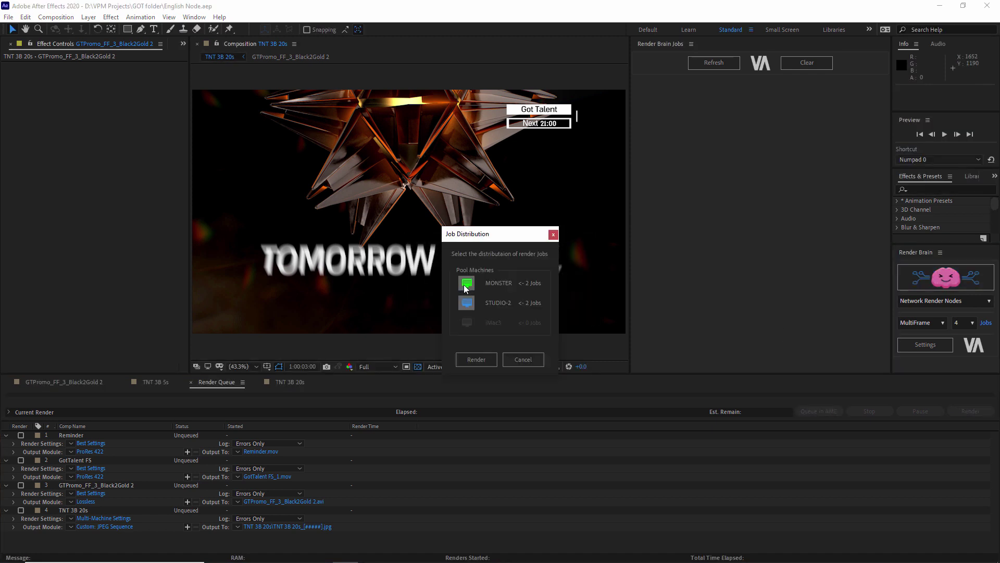
pyautogui.click(476, 360)
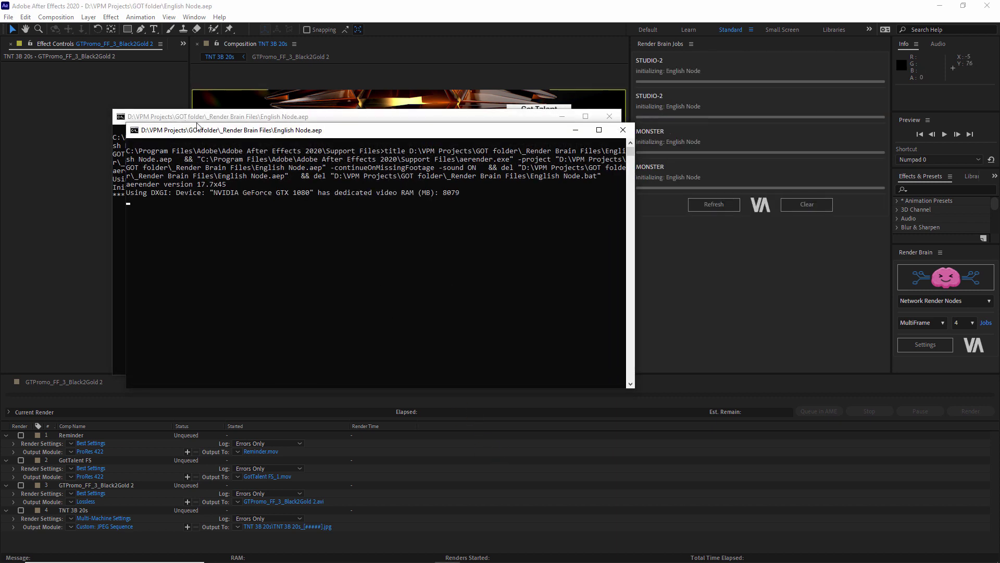
pyautogui.click(657, 70)
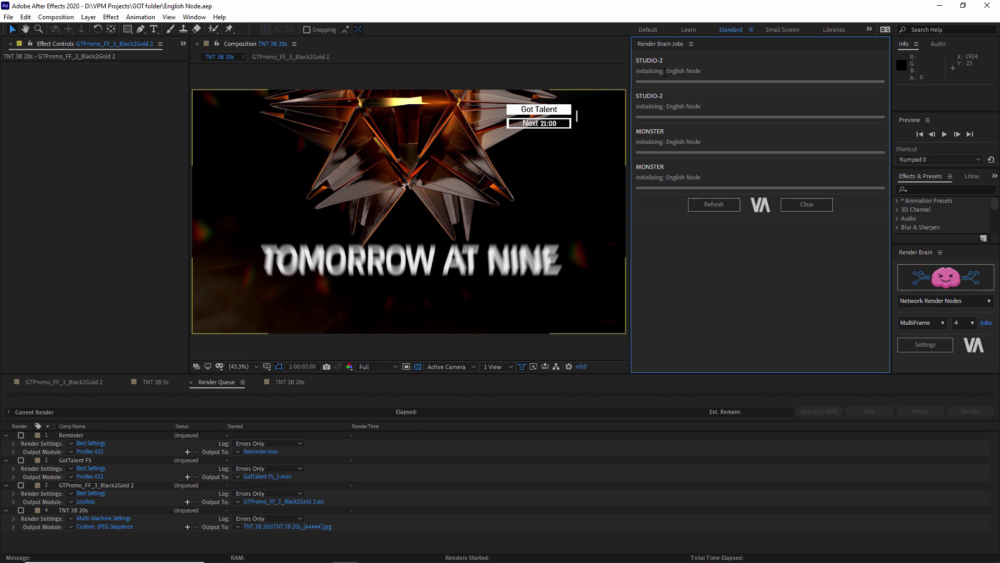
pyautogui.click(713, 203)
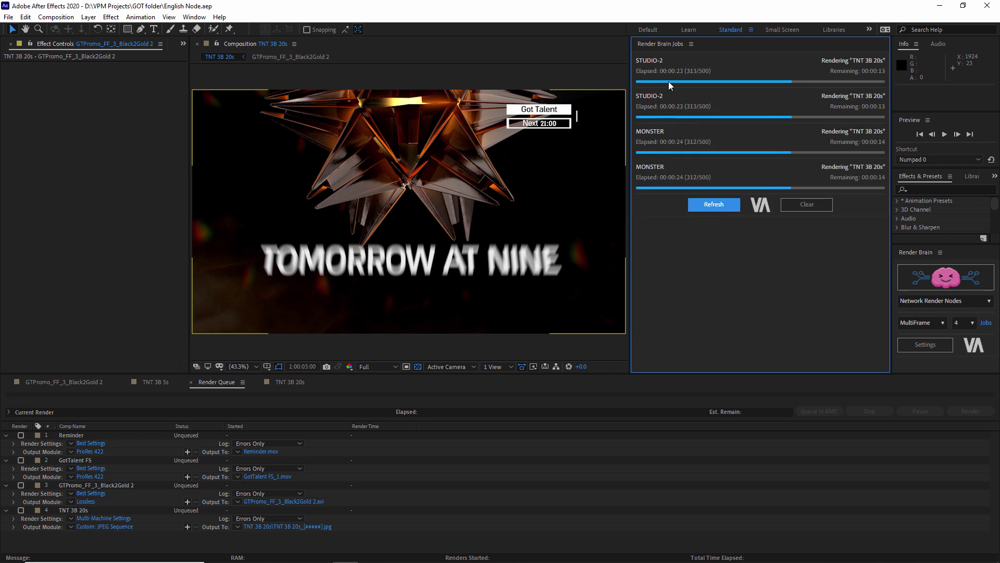
pyautogui.hotkey('alt', 'Tab')
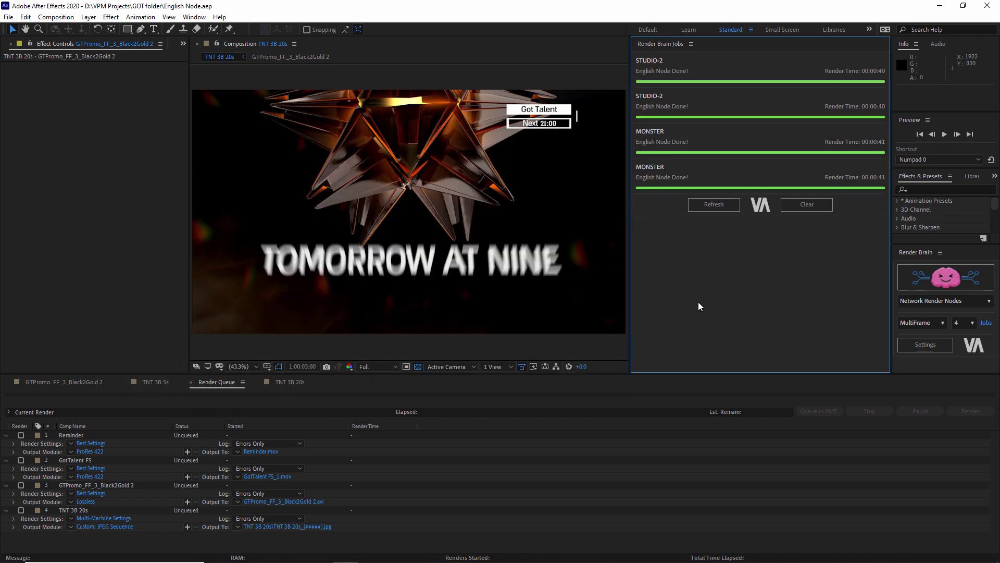
pyautogui.click(706, 203)
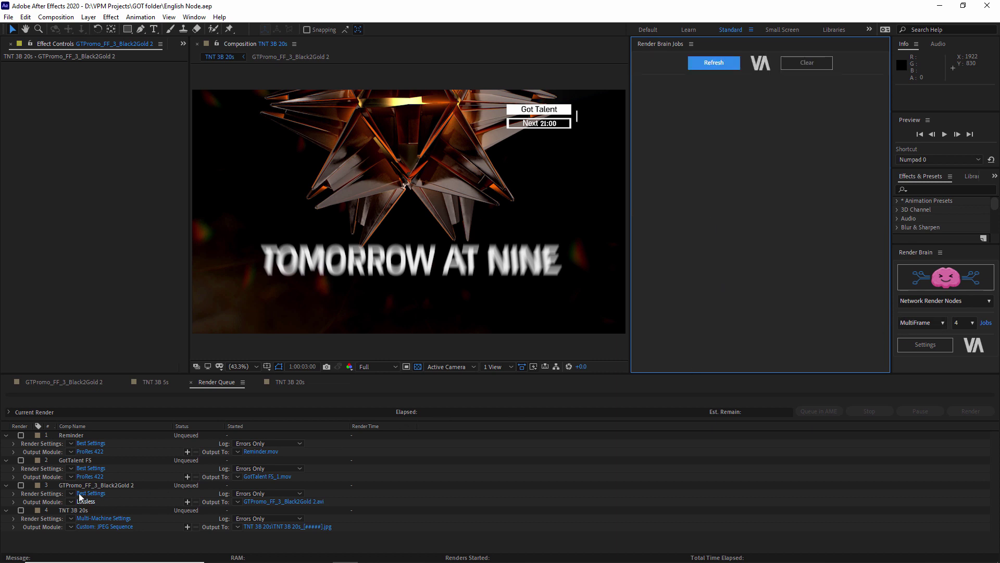
pyautogui.click(21, 510)
pyautogui.click(21, 485)
pyautogui.click(70, 493)
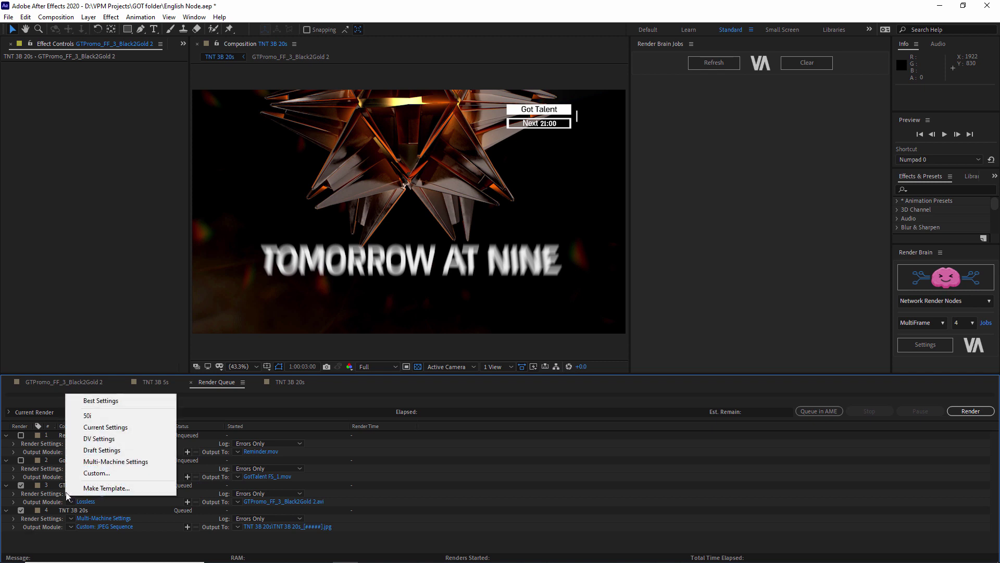
# - Switch Render Brain to Local BG Render with 3 MultiFrame jobs and render the TNT 3B 20s item
pyautogui.click(937, 299)
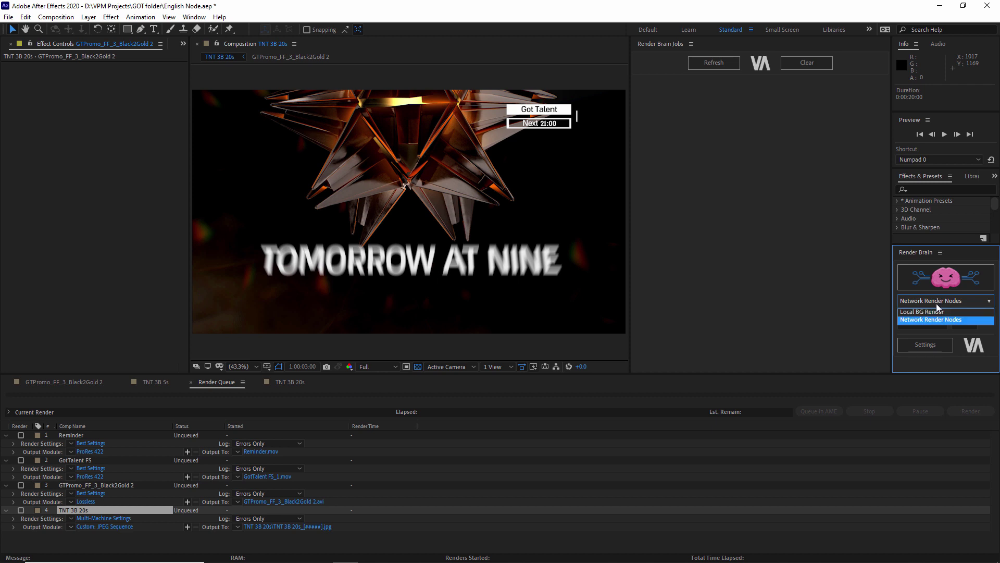
pyautogui.click(925, 313)
pyautogui.click(963, 323)
pyautogui.click(962, 324)
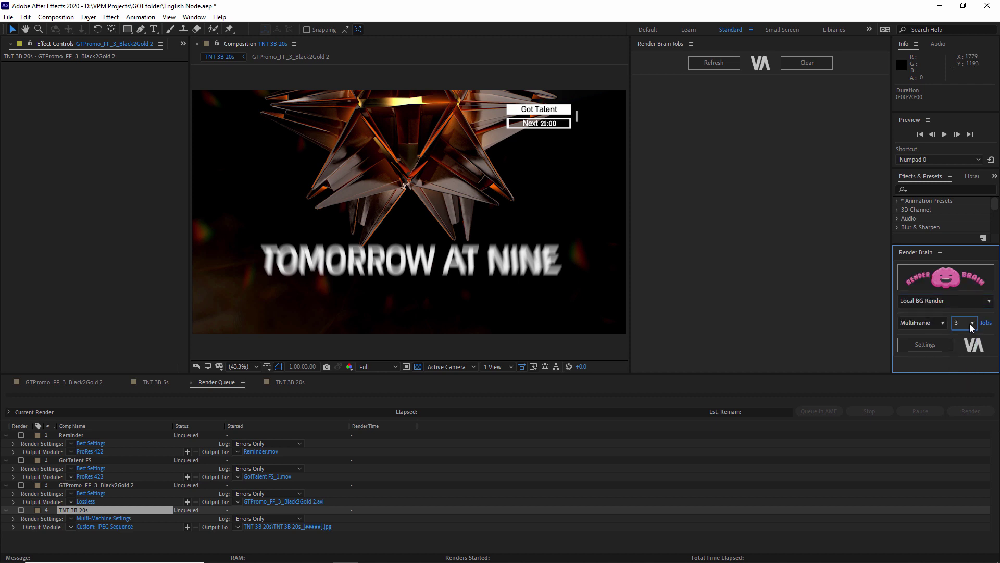
pyautogui.click(21, 510)
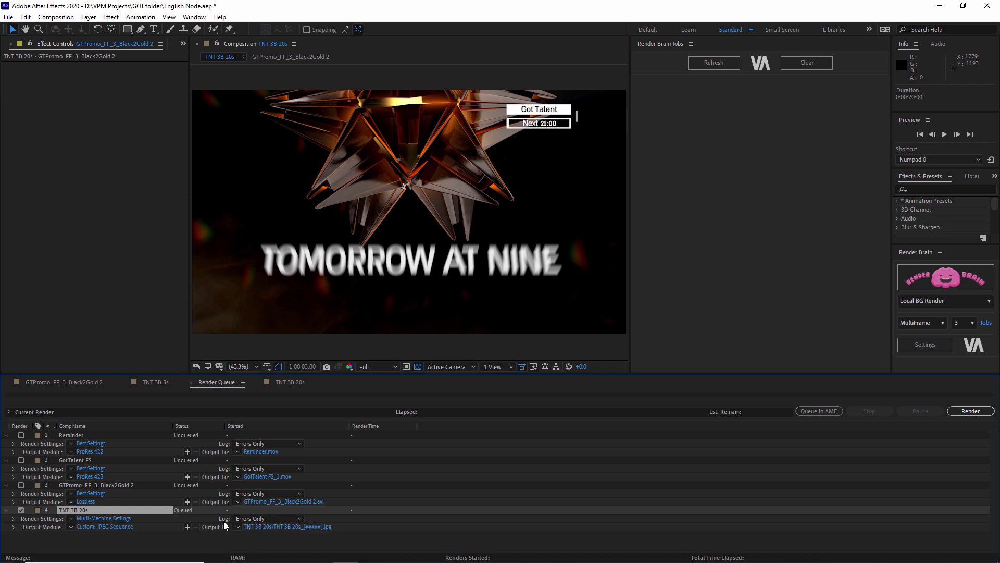
pyautogui.click(943, 277)
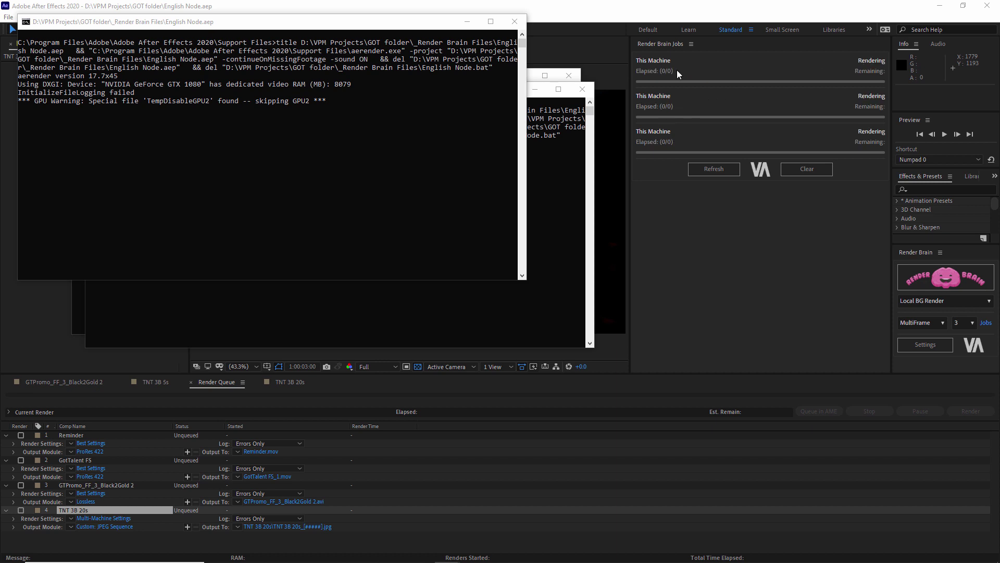
# - Set the Versions Pro-Mo render engine to Render Node and save the options
pyautogui.click(720, 243)
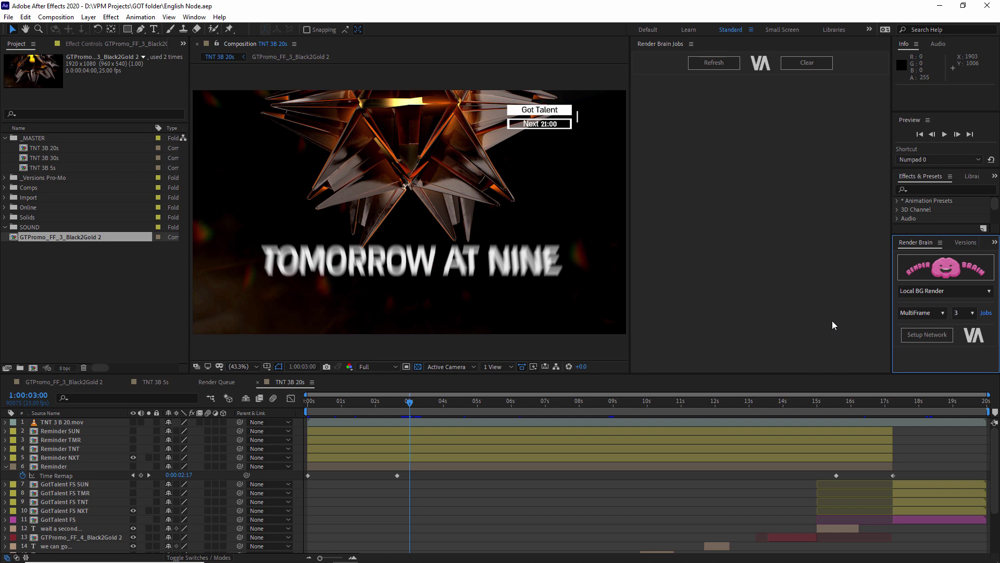
pyautogui.click(958, 243)
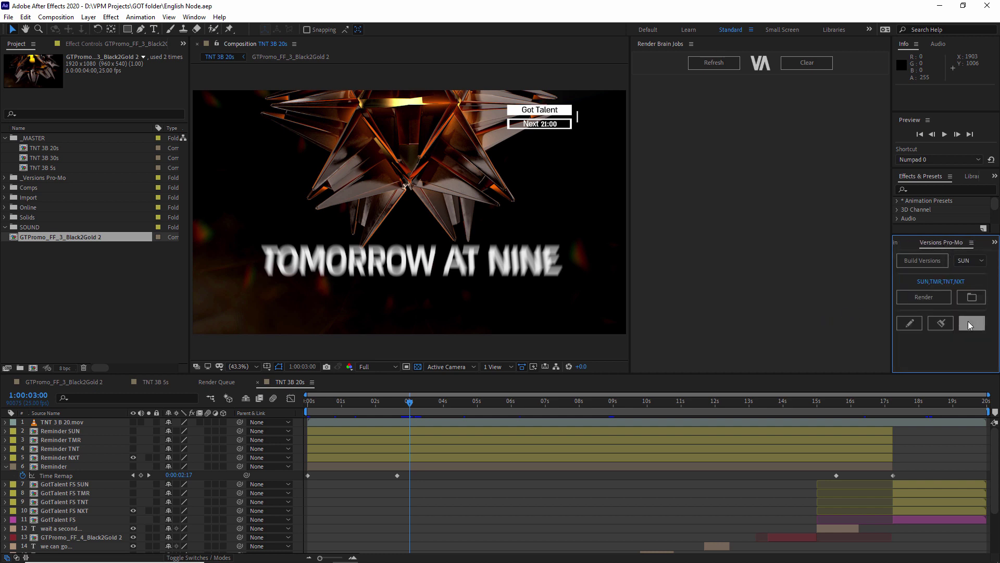
pyautogui.moveTo(945, 243); pyautogui.dragTo(924, 240)
pyautogui.click(971, 324)
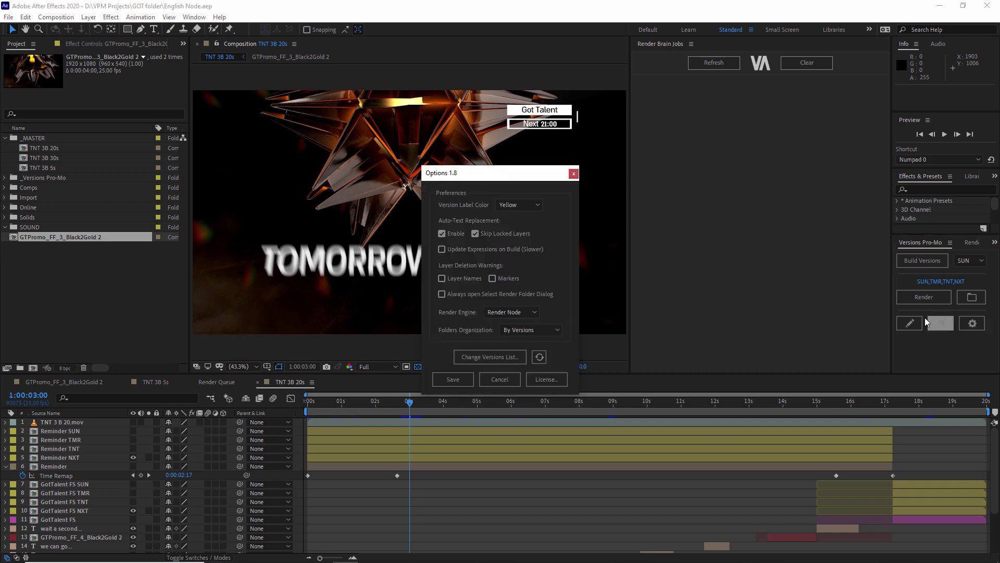
pyautogui.click(537, 312)
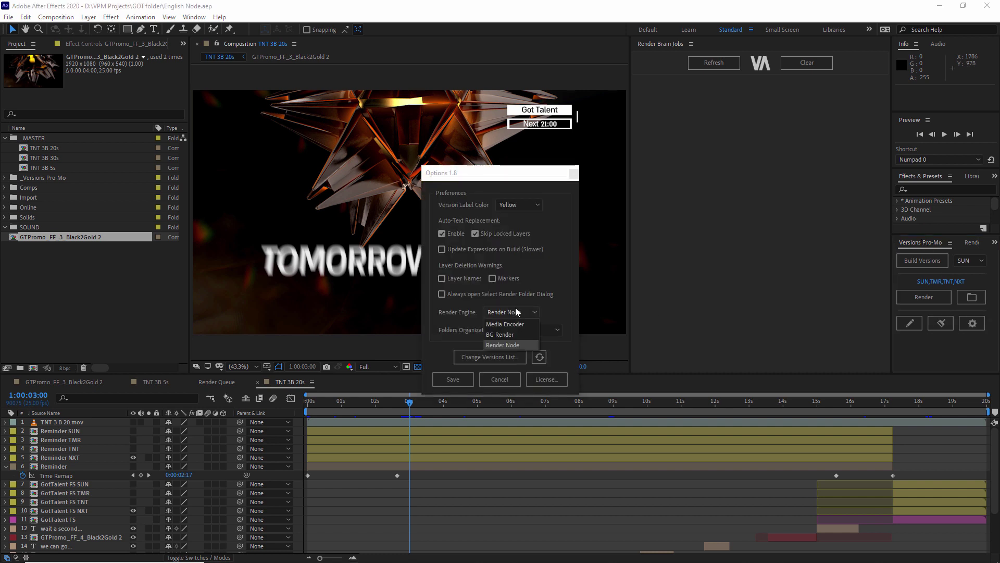
pyautogui.click(523, 344)
pyautogui.click(453, 379)
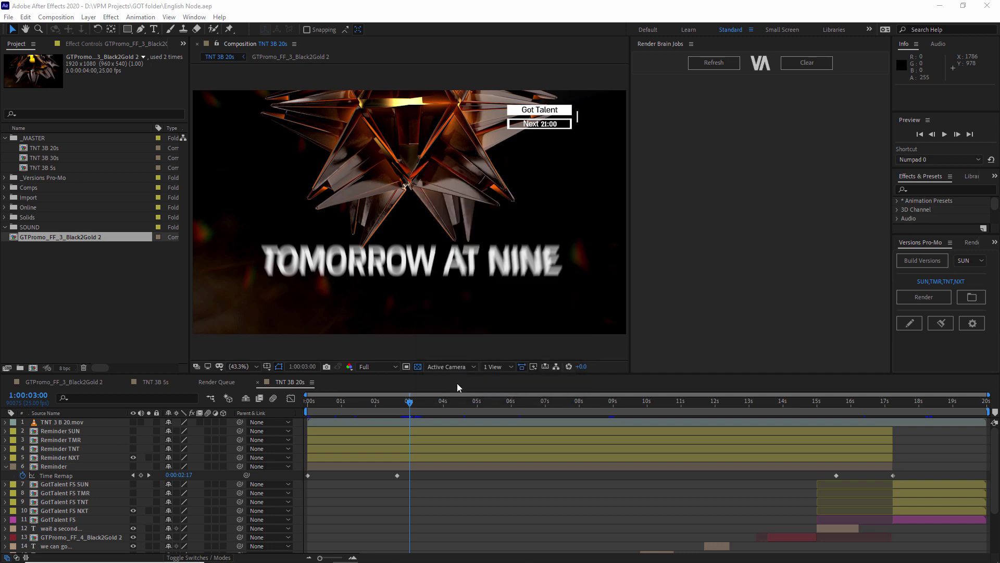
# - Set up the TNT 3B 20s and TNT 3B 5s compositions for rendering in SUN, TMR, TNT and NXT versions with Best Settings and ProRes 422
pyautogui.click(925, 301)
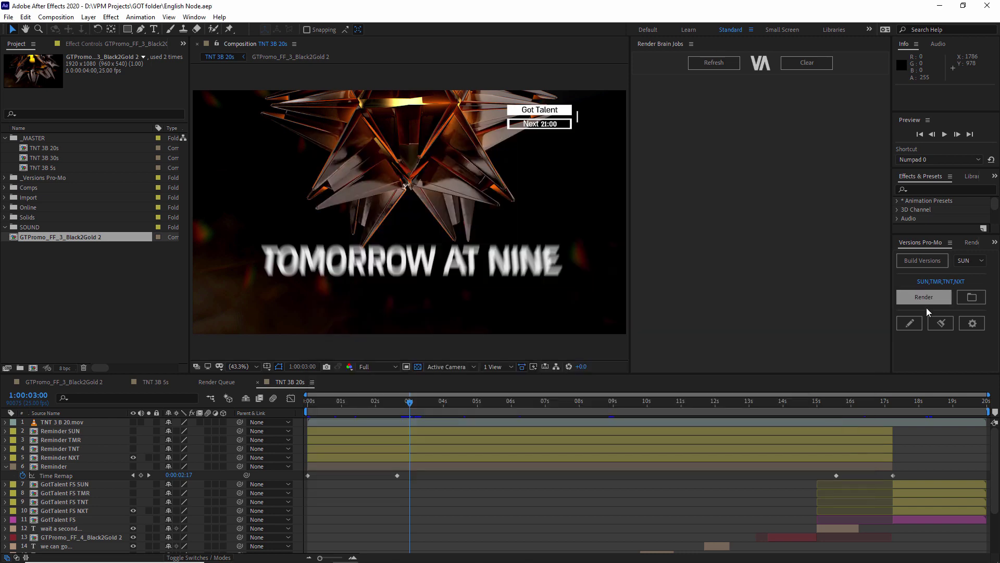
pyautogui.click(61, 147)
pyautogui.keyDown('ctrl'); pyautogui.click(62, 167); pyautogui.keyUp('ctrl')
pyautogui.moveTo(89, 168); pyautogui.dragTo(936, 295)
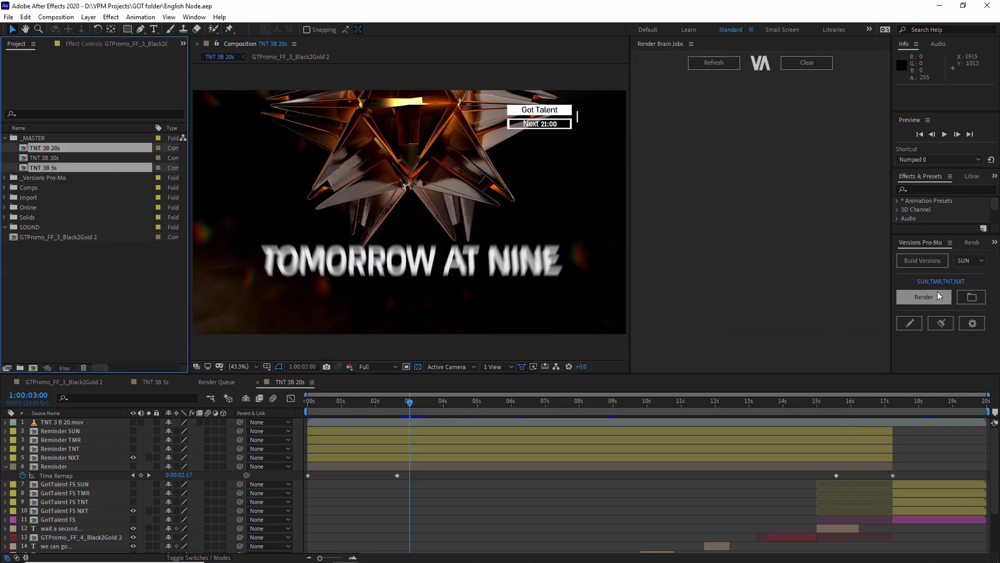
pyautogui.click(928, 296)
pyautogui.press('Return')
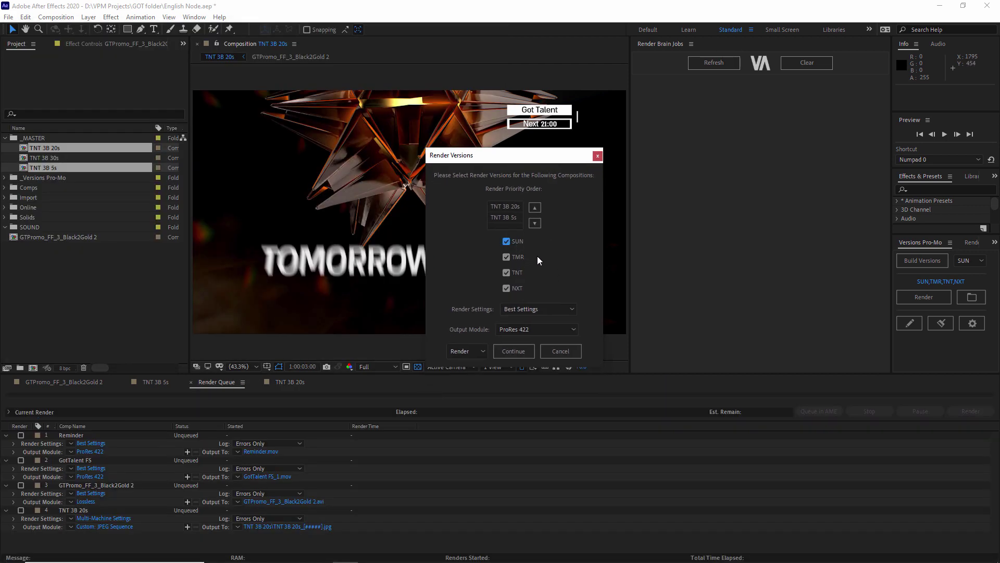
pyautogui.click(515, 352)
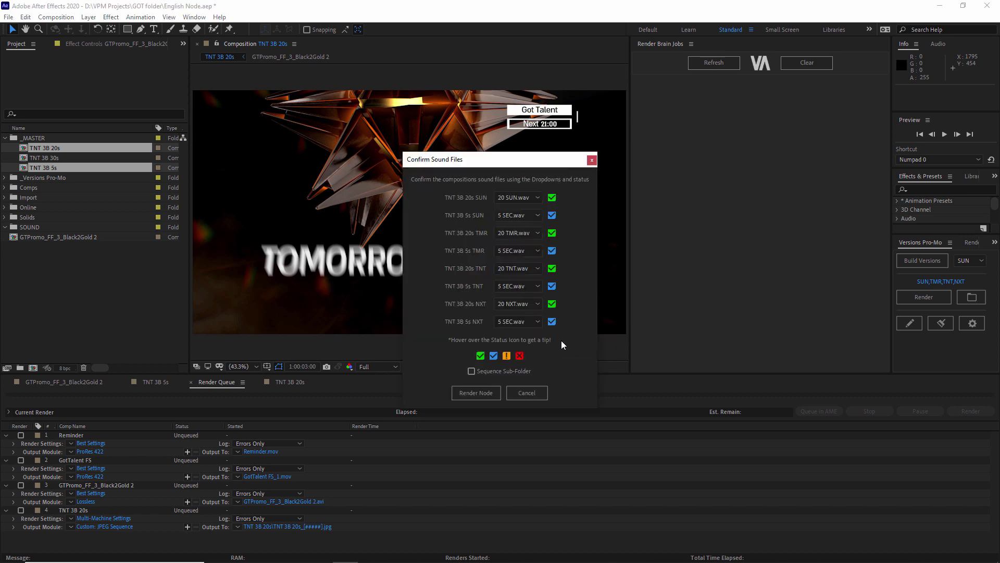
# - Accept the assigned sound files, render the versions on the MONSTER and STUDIO-2 nodes, and refresh the jobs list
pyautogui.click(472, 393)
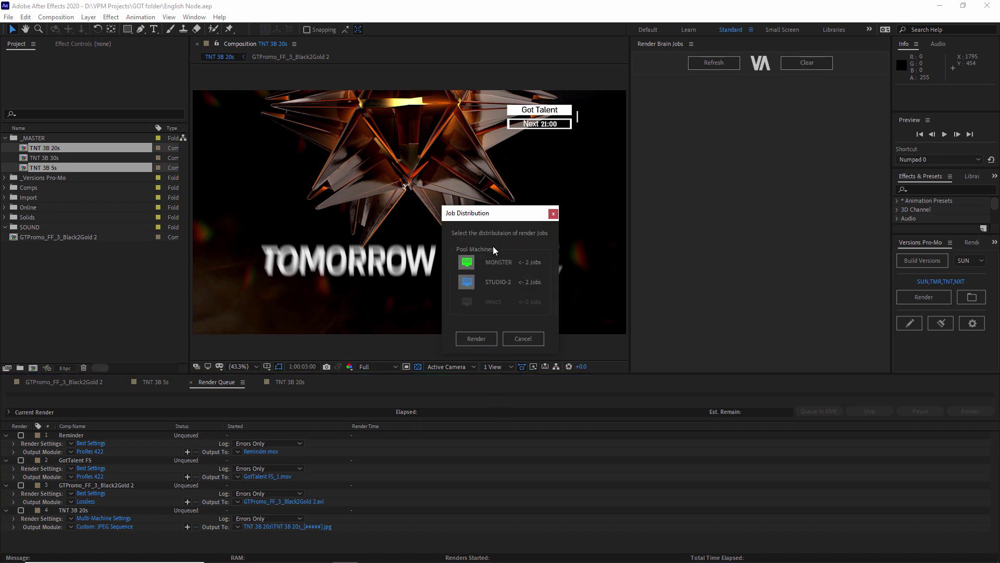
pyautogui.click(468, 336)
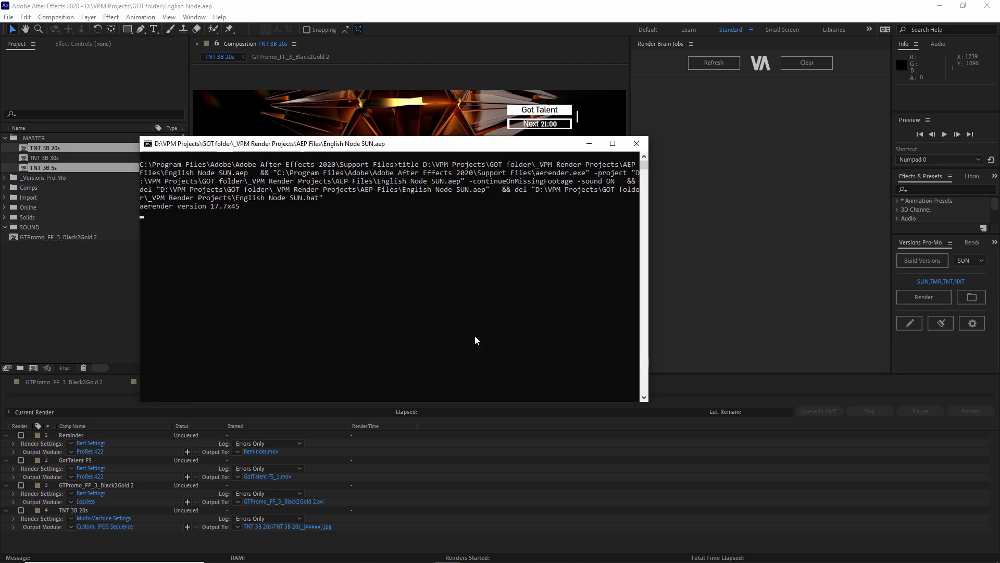
pyautogui.click(750, 276)
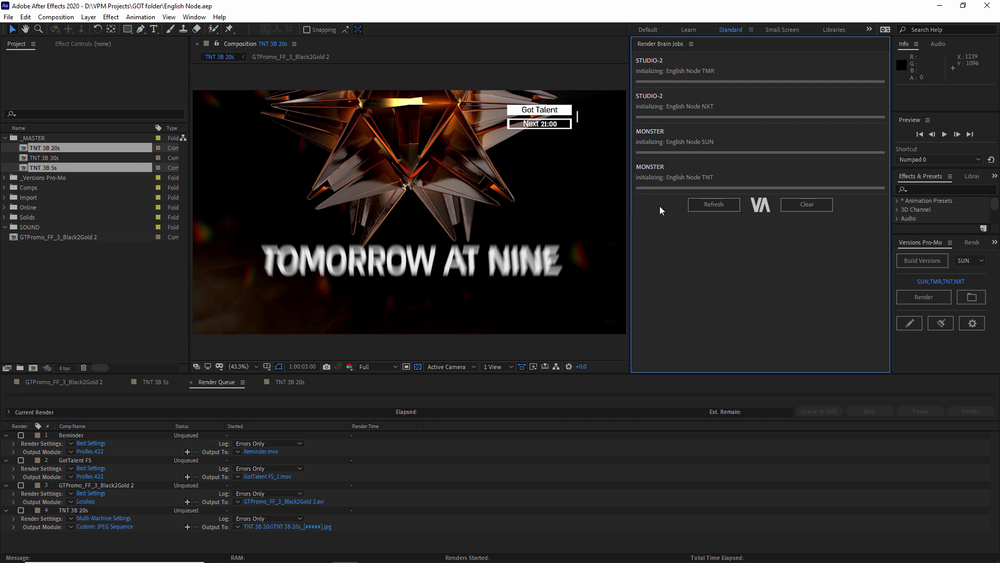
pyautogui.click(713, 204)
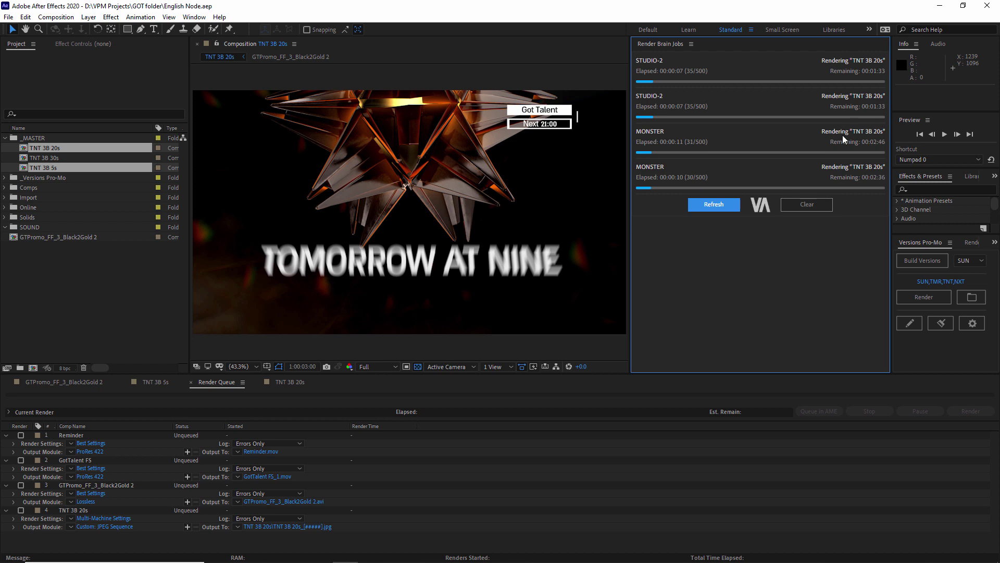
# - Queue Reminder, GotTalent FS and GTPromo_FF_3_Black2Gold 2 and render them with Render Brain, split to 3 jobs on MONSTER and STUDIO-2
pyautogui.click(970, 242)
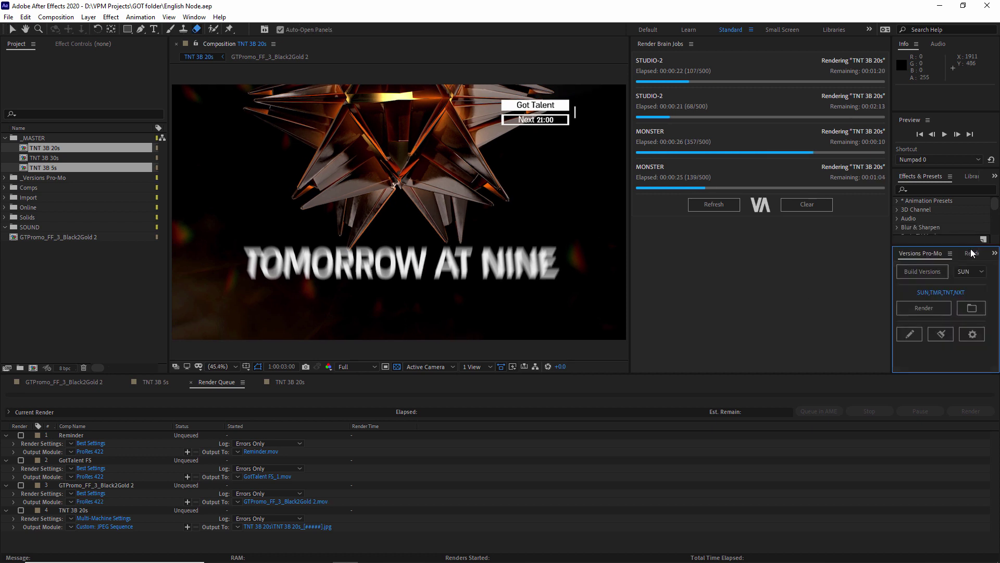
pyautogui.click(970, 253)
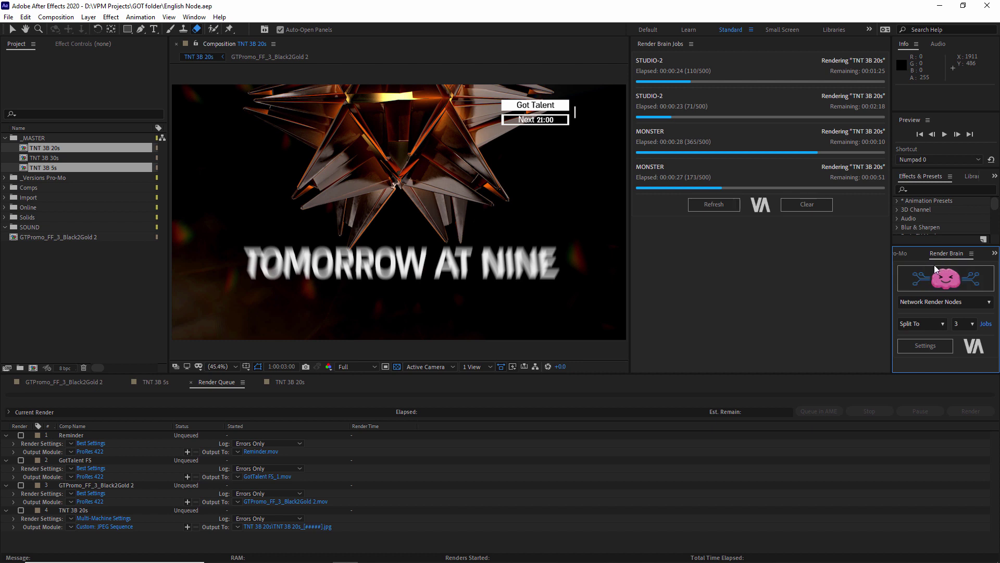
pyautogui.click(21, 435)
pyautogui.click(21, 460)
pyautogui.click(21, 485)
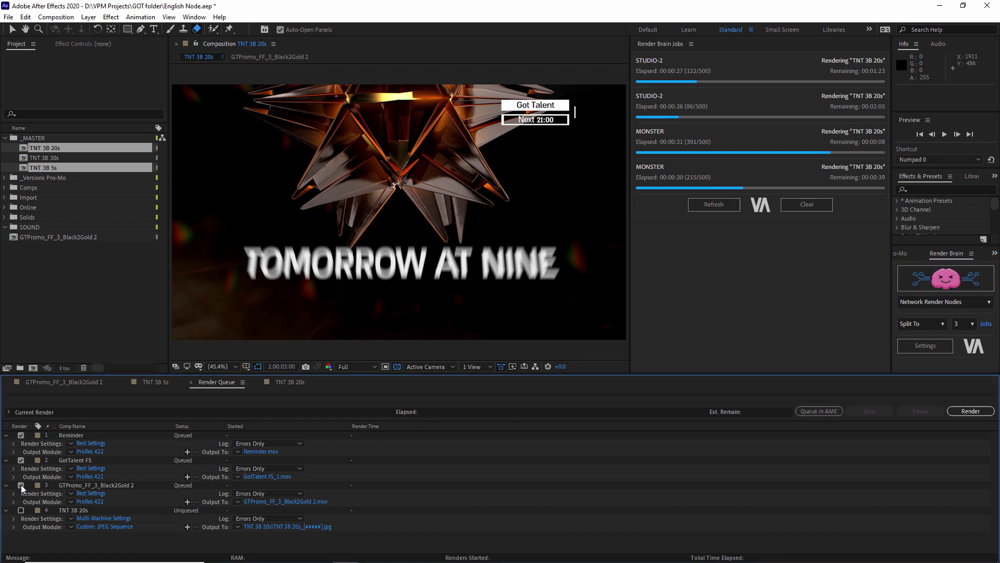
pyautogui.click(944, 280)
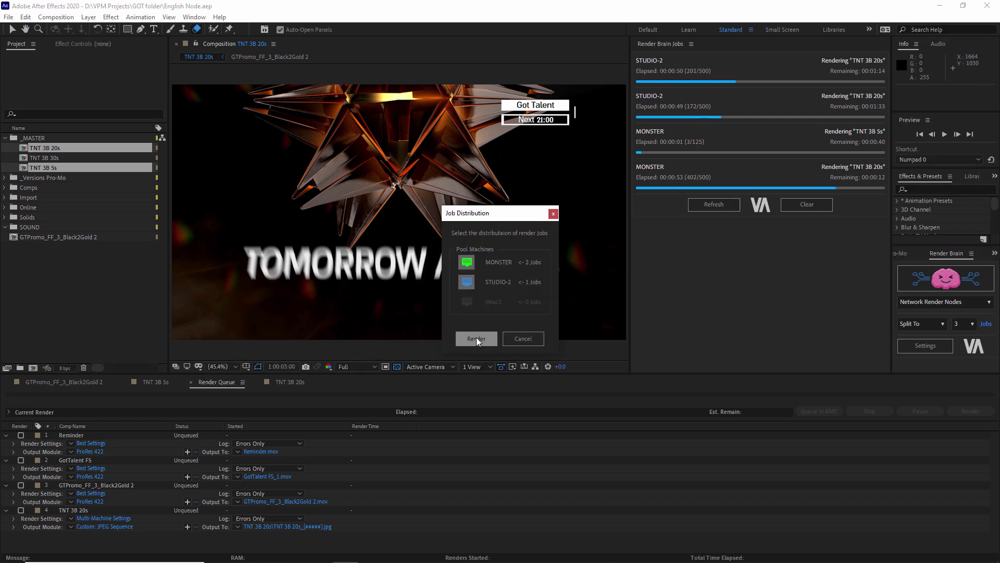
pyautogui.click(476, 339)
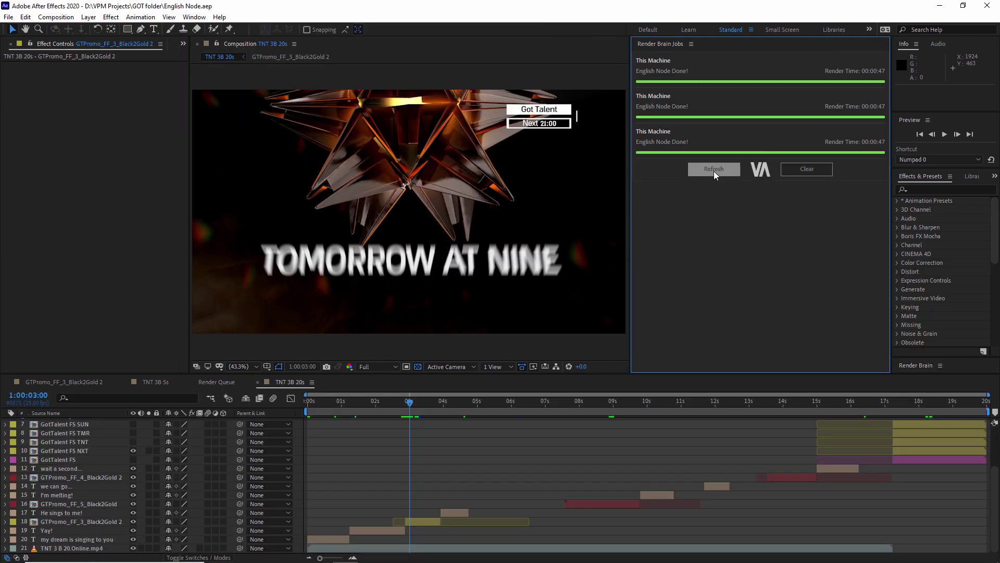
# - Refresh the list of finished Render Brain jobs and enlarge the Render Brain panel to show its render options
pyautogui.click(714, 170)
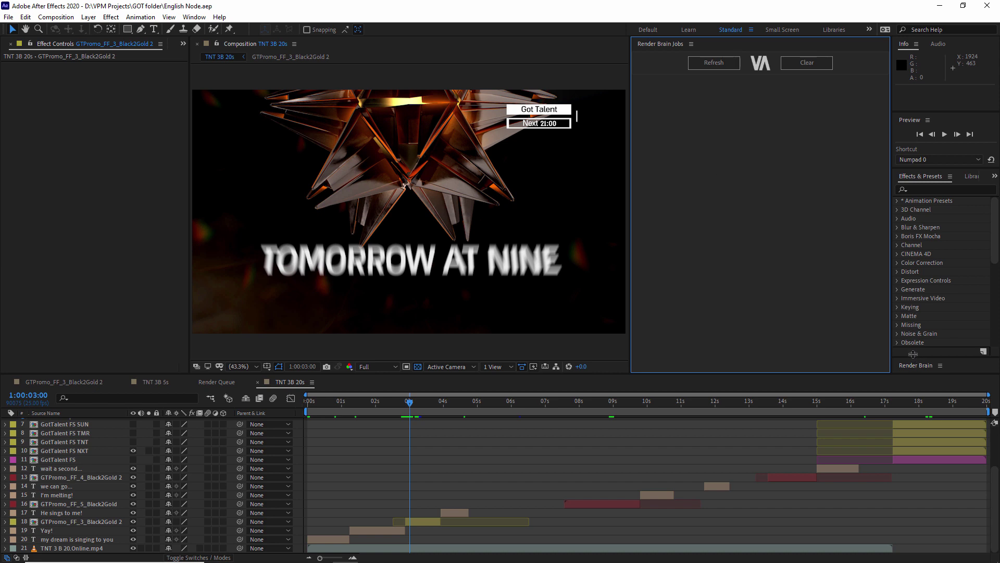
pyautogui.moveTo(912, 355); pyautogui.dragTo(913, 234)
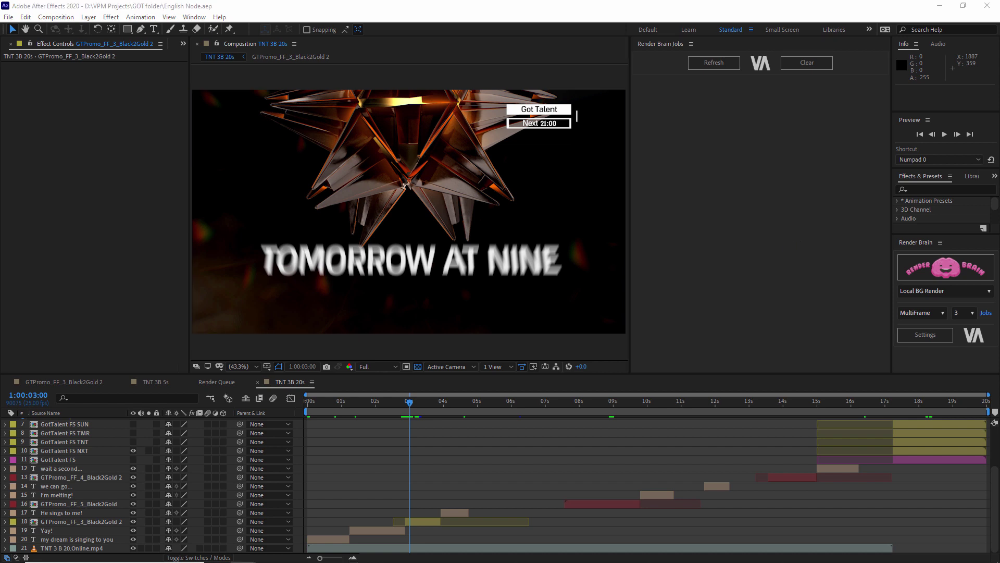
# - In File Explorer, browse drive D: to VPM Projects\GOT folder, inspect its full path, and return to After Effects
pyautogui.moveTo(999, 164); pyautogui.dragTo(715, 136)
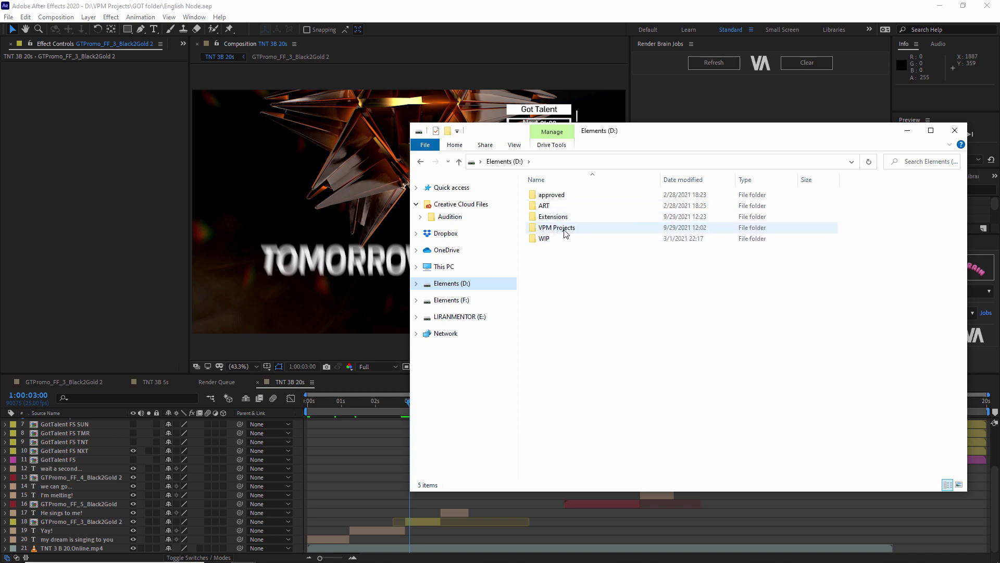
pyautogui.click(561, 163)
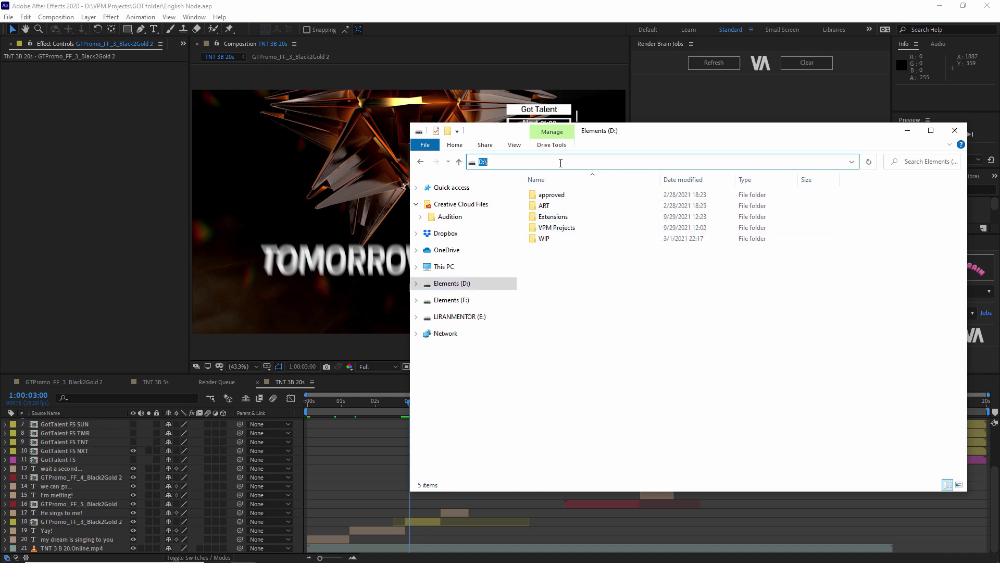
pyautogui.doubleClick(576, 228)
pyautogui.doubleClick(571, 197)
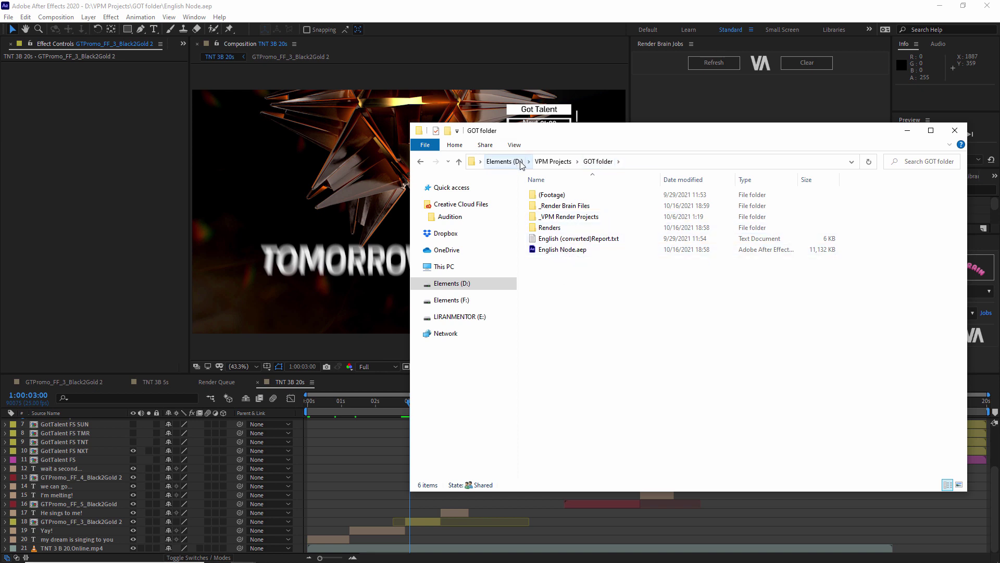
pyautogui.click(642, 161)
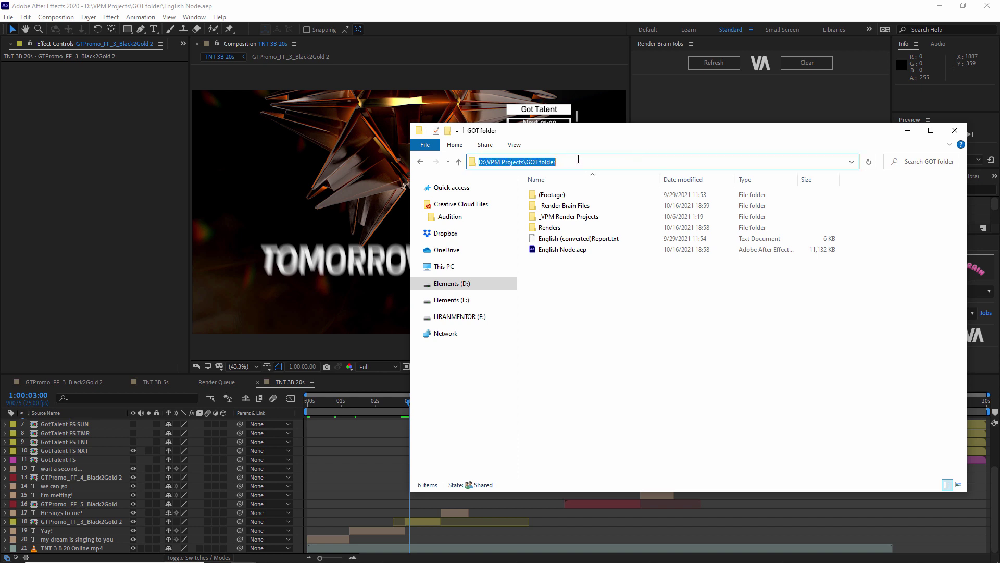
pyautogui.hotkey('alt', 'Tab')
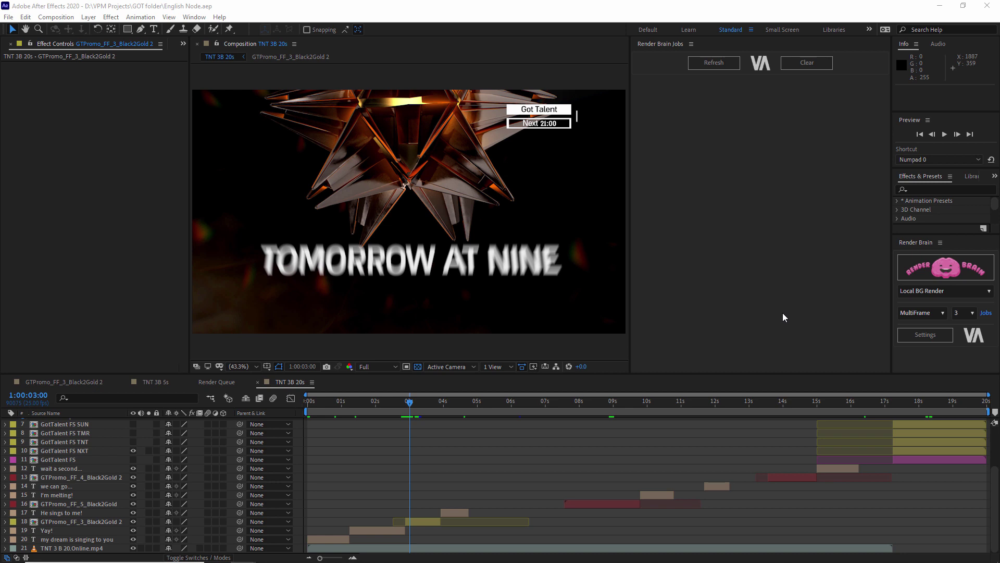
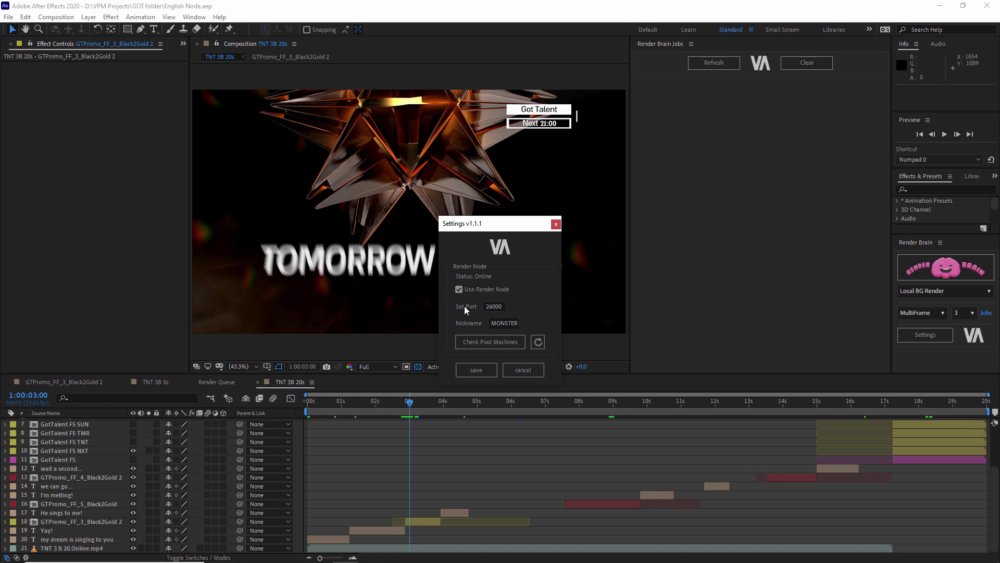
# - Examine the Render Brain settings, including the Use Render Node option, port, nickname and list of pool machines
pyautogui.click(459, 290)
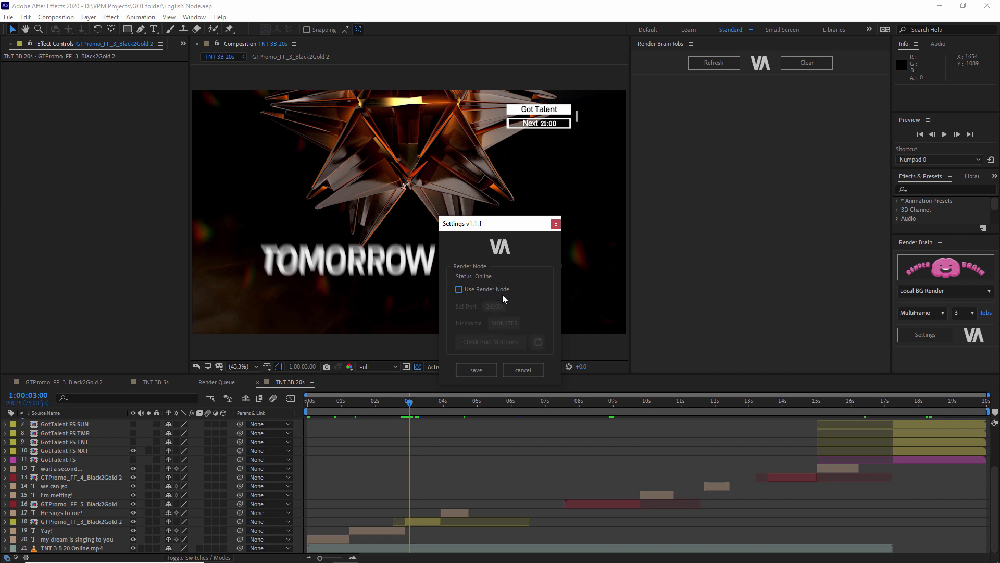
pyautogui.click(459, 289)
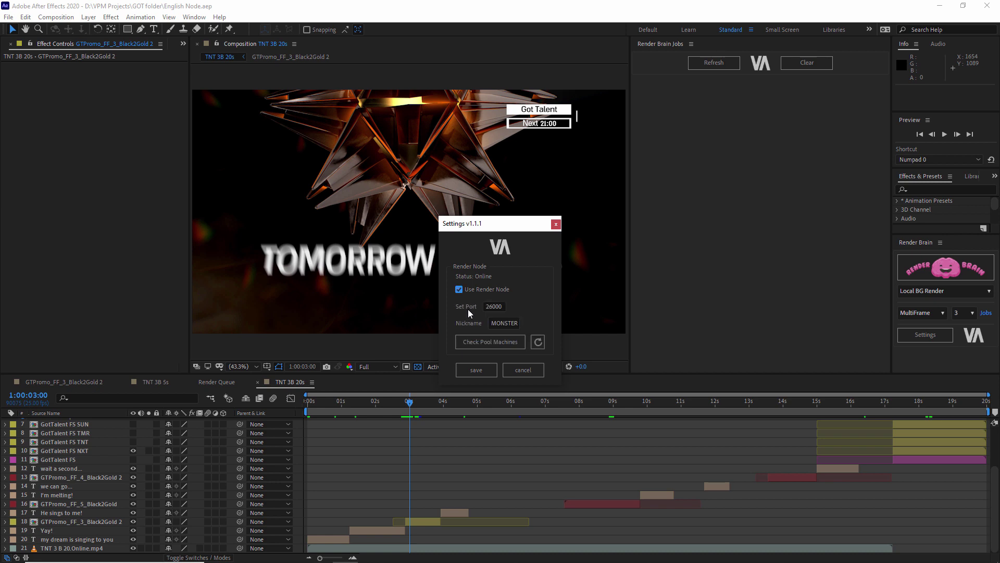
pyautogui.moveTo(505, 307); pyautogui.dragTo(472, 306)
pyautogui.doubleClick(523, 322)
pyautogui.click(478, 342)
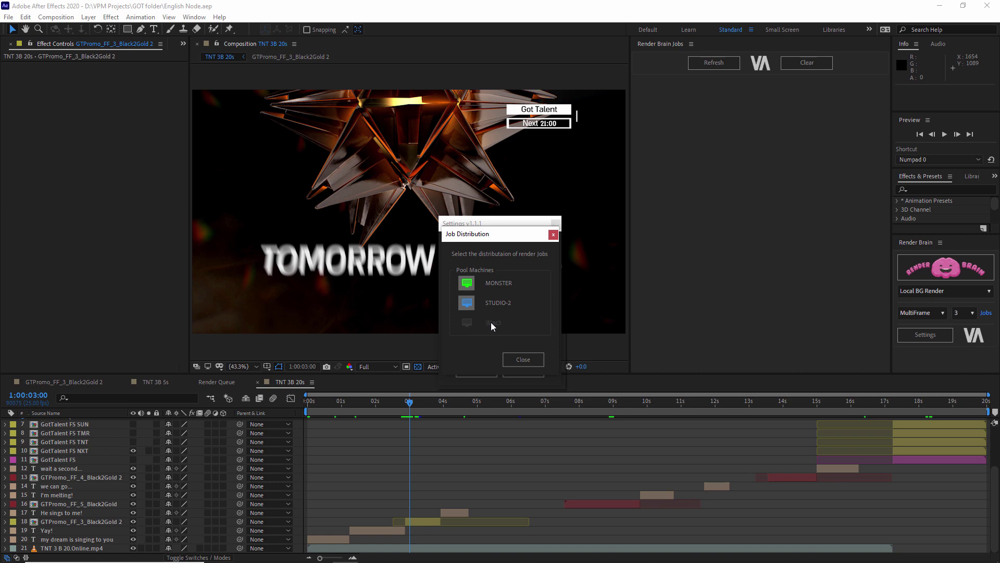
pyautogui.moveTo(495, 324)
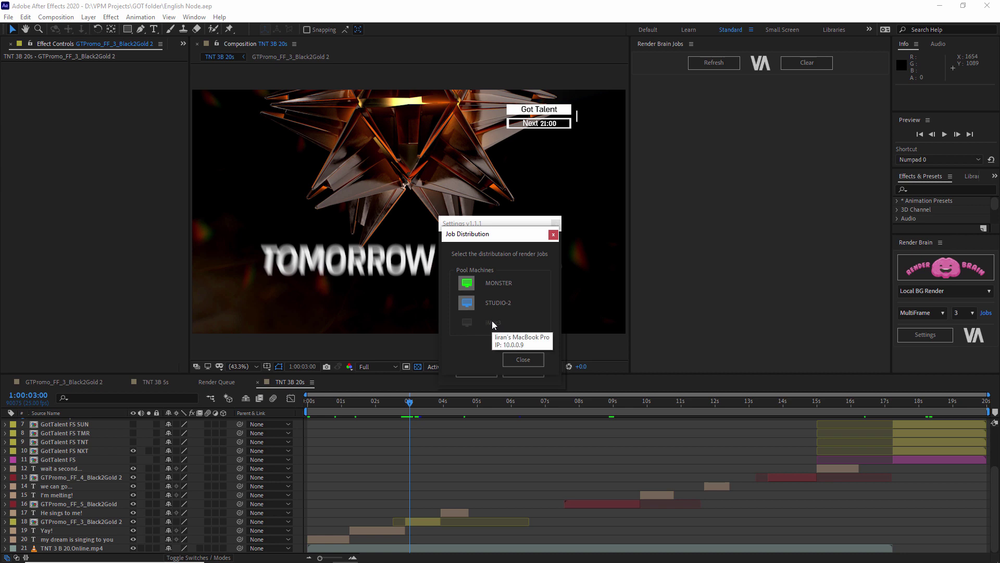
pyautogui.click(524, 358)
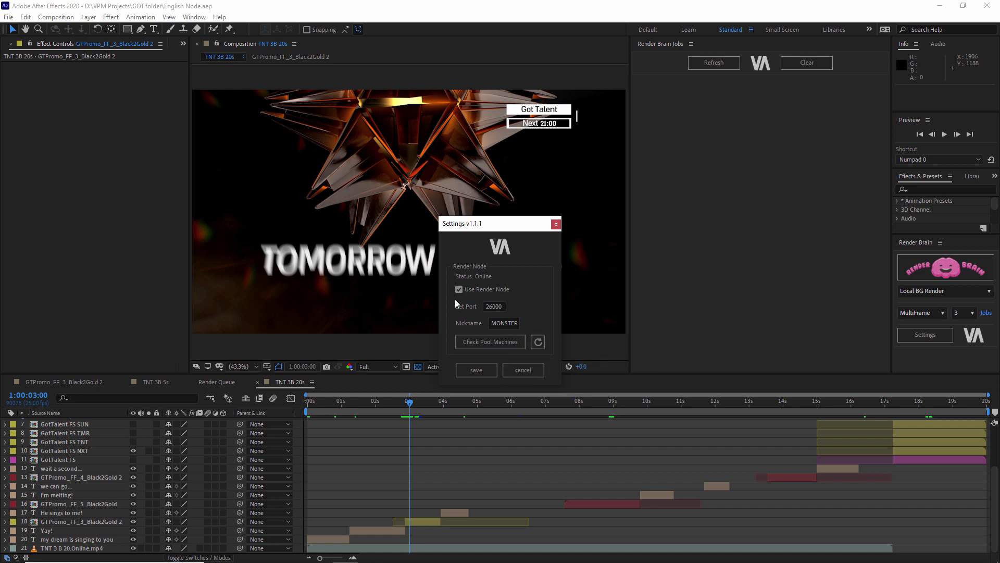
pyautogui.click(498, 306)
pyautogui.press('Tab')
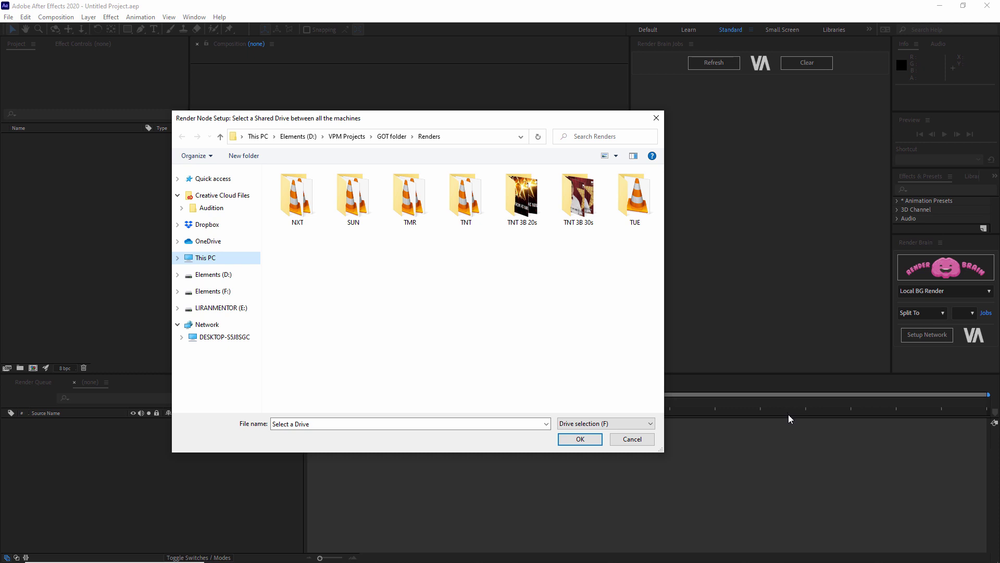
# - Select the NEW SERVER folder on drive E: as the shared location for the render node setup
pyautogui.moveTo(471, 124); pyautogui.dragTo(509, 118)
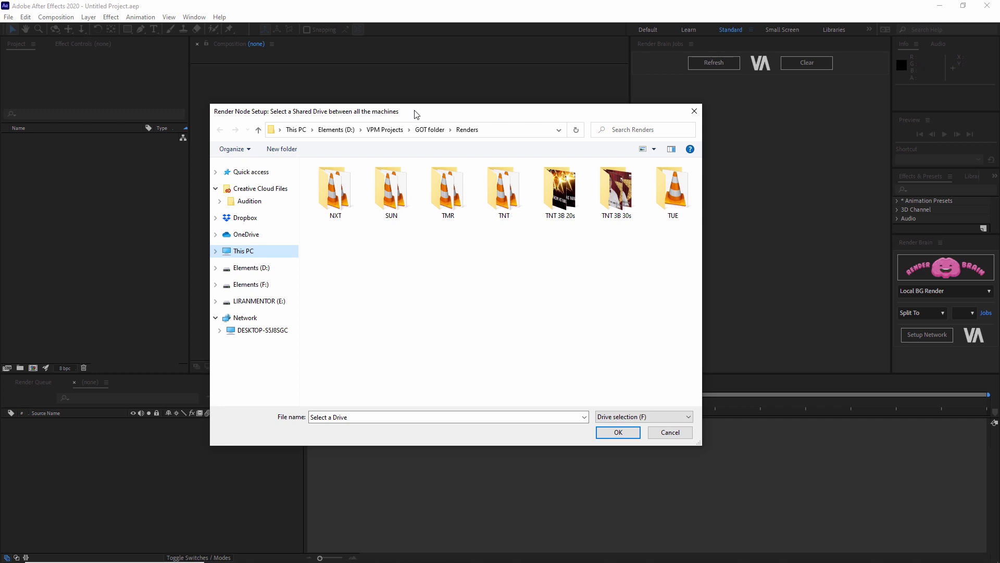
pyautogui.click(284, 301)
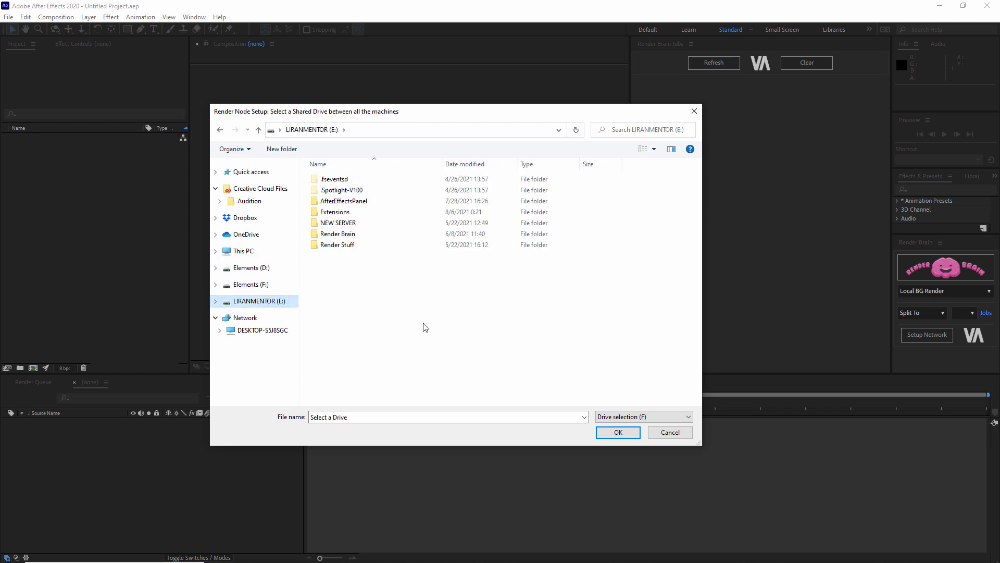
pyautogui.doubleClick(357, 224)
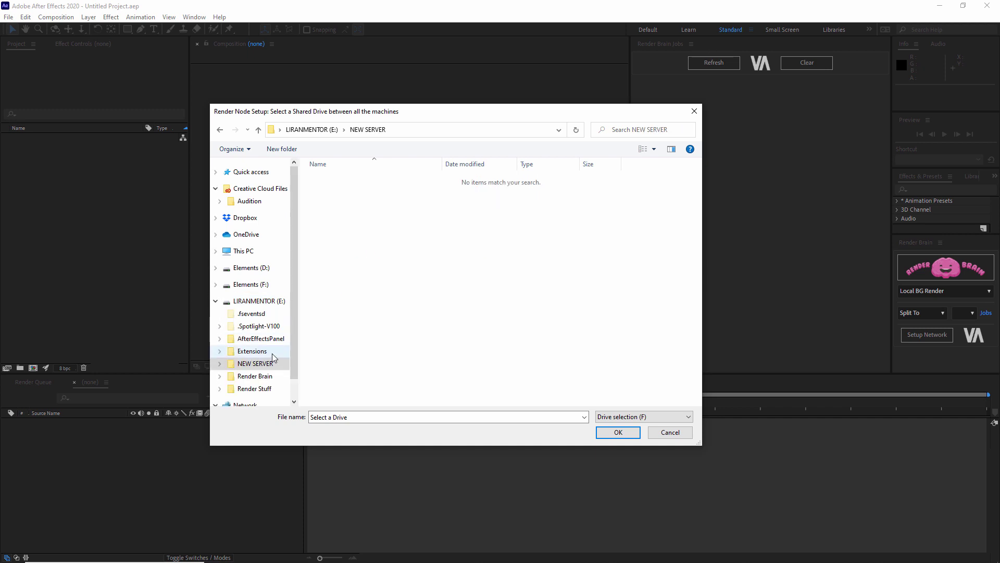
pyautogui.click(618, 433)
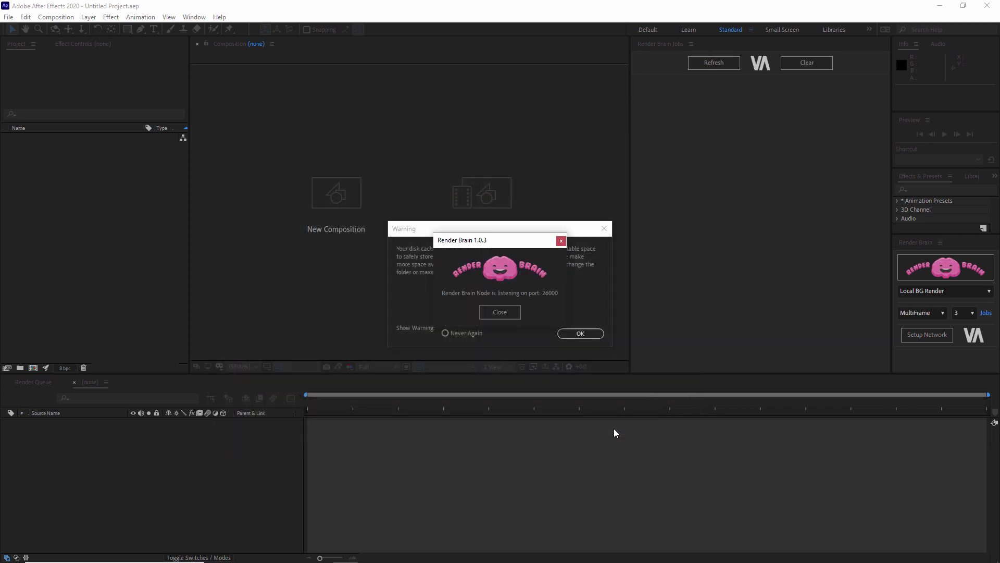
# - Dismiss the disk cache warning and close the Render Brain node notification
pyautogui.click(581, 332)
pyautogui.click(586, 333)
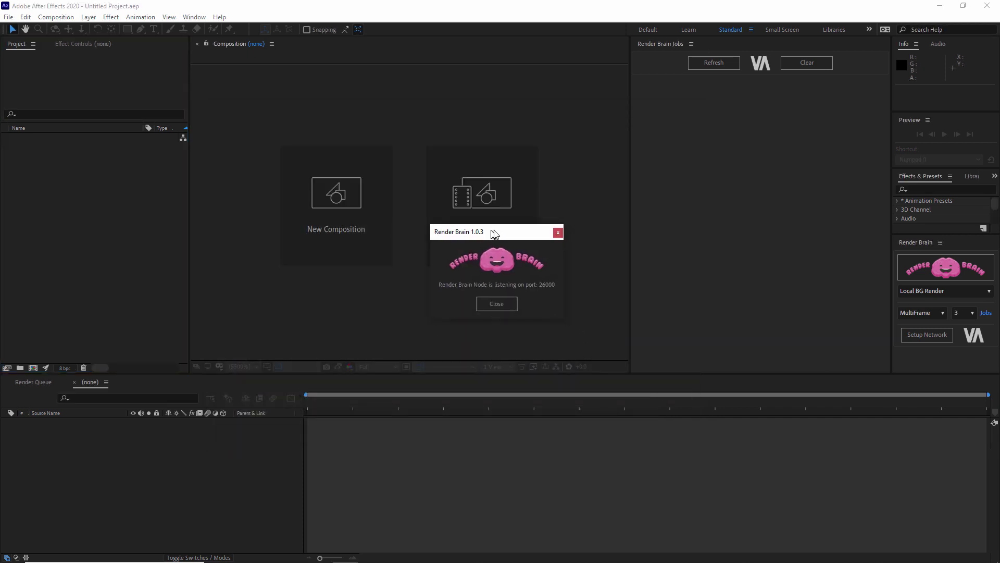
pyautogui.moveTo(496, 229); pyautogui.dragTo(505, 235)
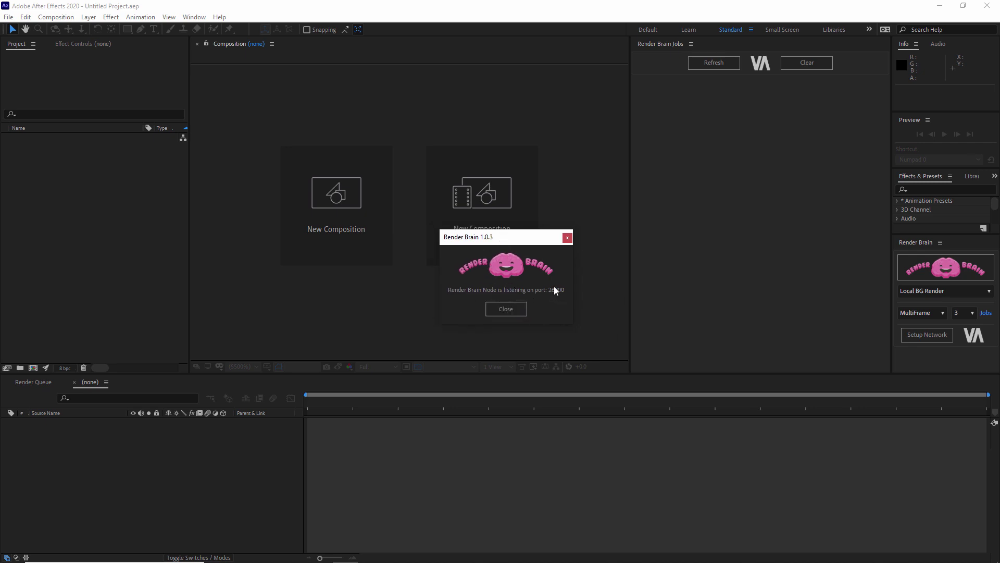
pyautogui.click(507, 309)
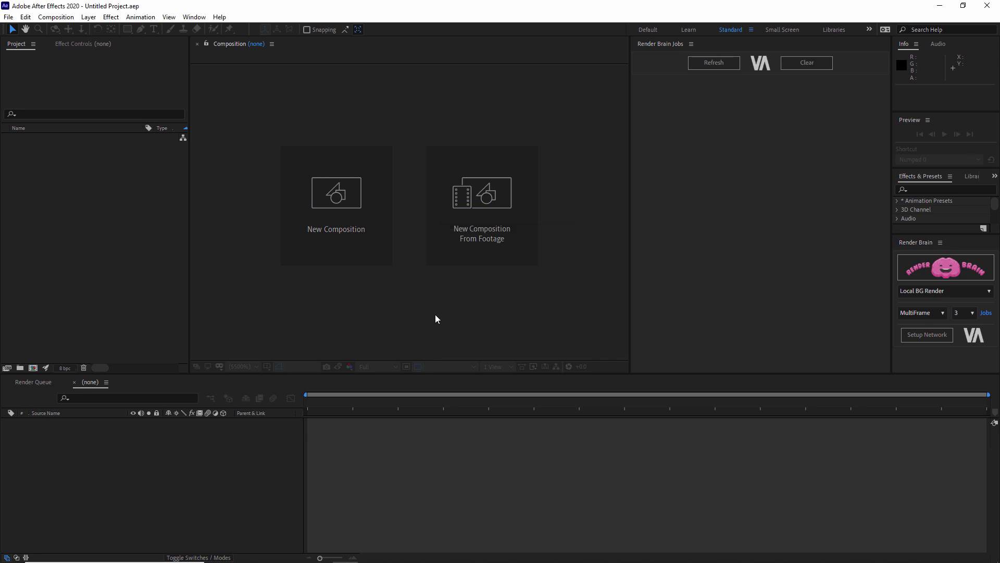